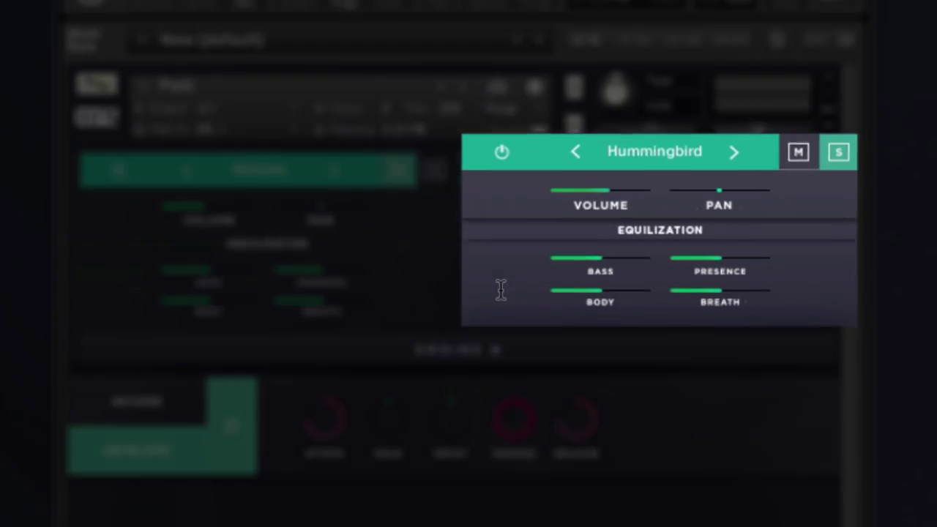
# Compare the two layers by soloing Delicate and returning the solo to Hummingbird
pyautogui.click(815, 170)
pyautogui.click(408, 252)
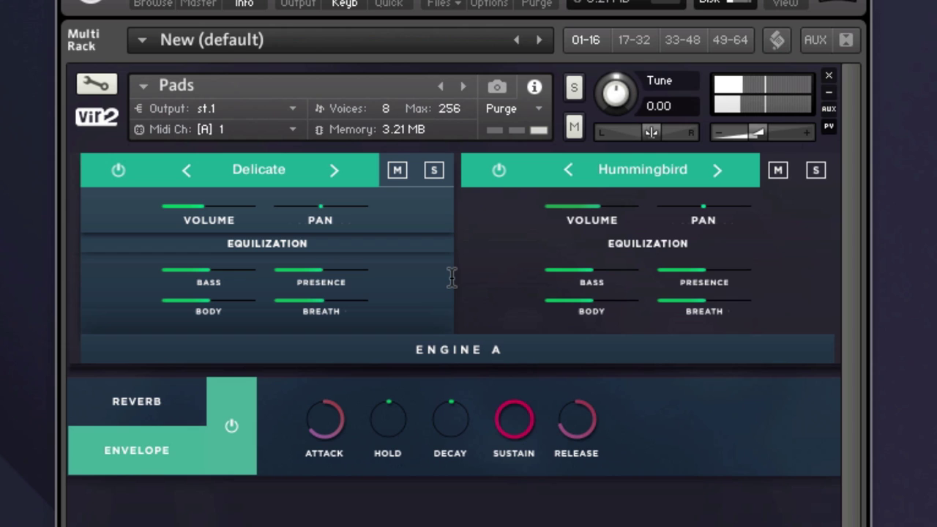
pyautogui.click(437, 169)
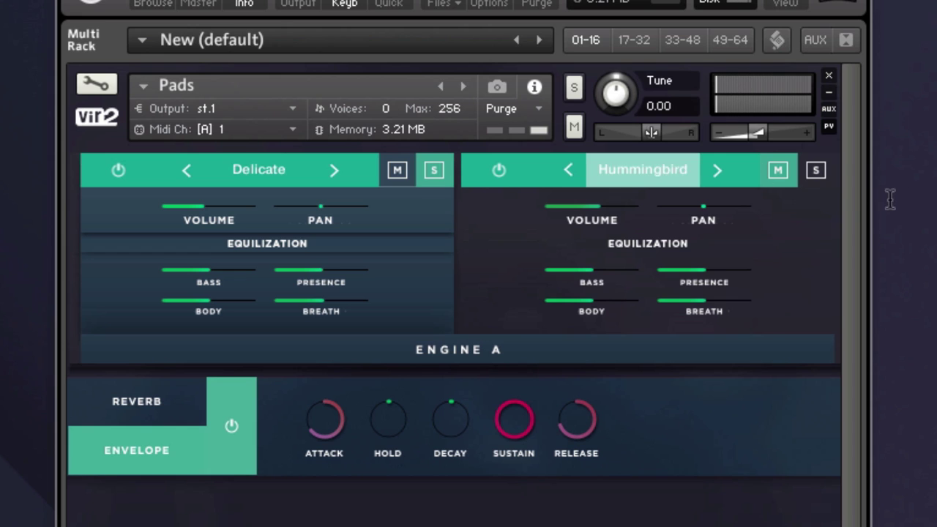
pyautogui.click(815, 178)
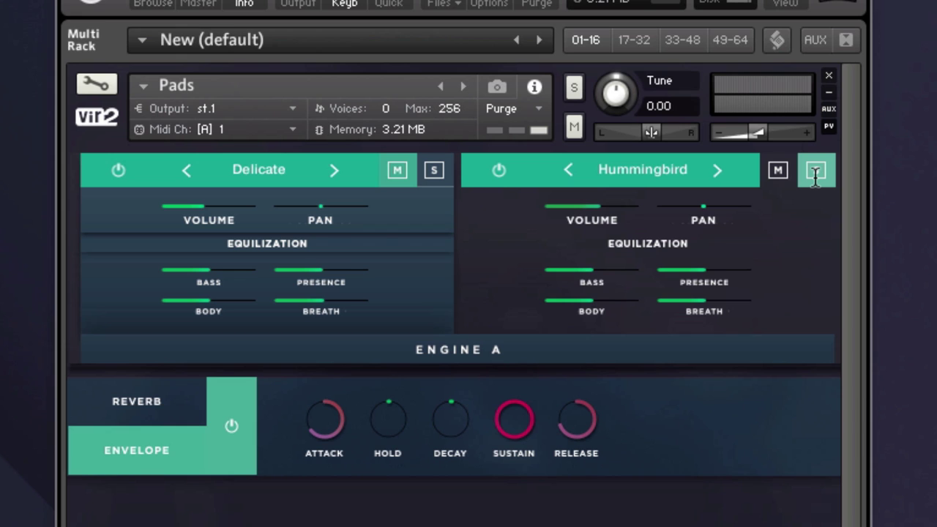
# Browse the sounds in the 01 Calm folder for the Delicate layer, and close the list without loading one
pyautogui.click(278, 172)
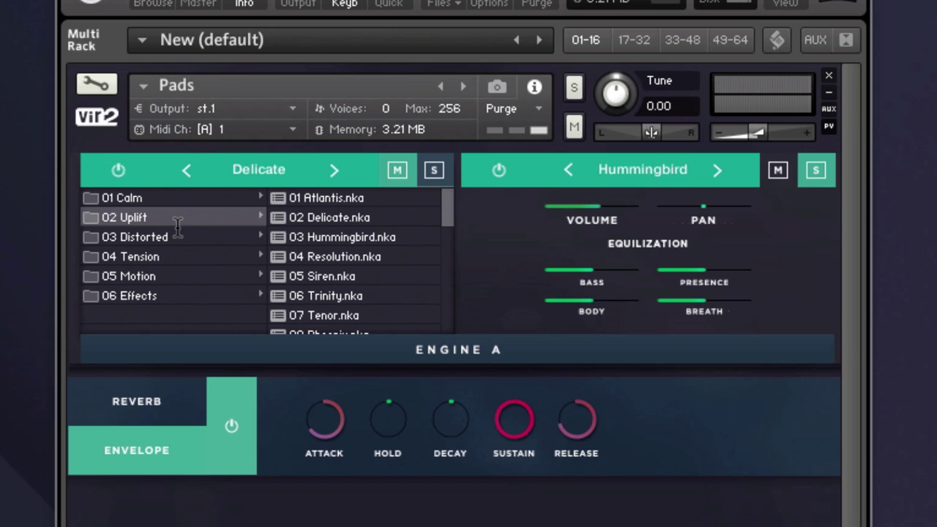
pyautogui.click(147, 197)
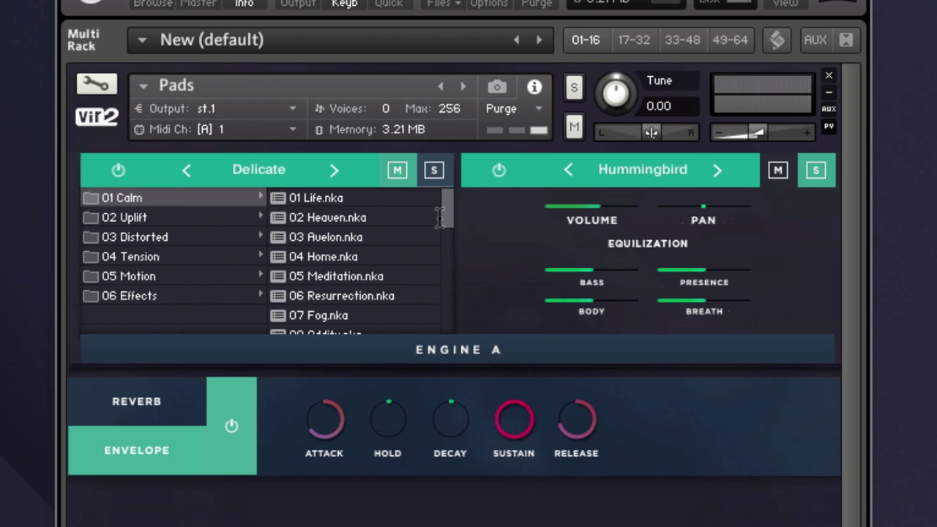
pyautogui.moveTo(443, 218)
pyautogui.mouseDown()
pyautogui.moveTo(444, 307)
pyautogui.moveTo(444, 219)
pyautogui.mouseUp()
pyautogui.click(322, 170)
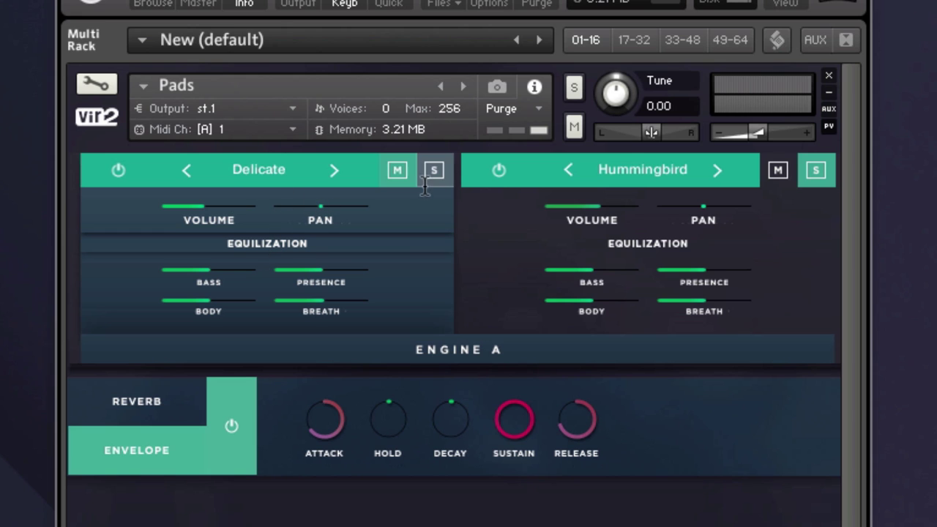
pyautogui.click(815, 170)
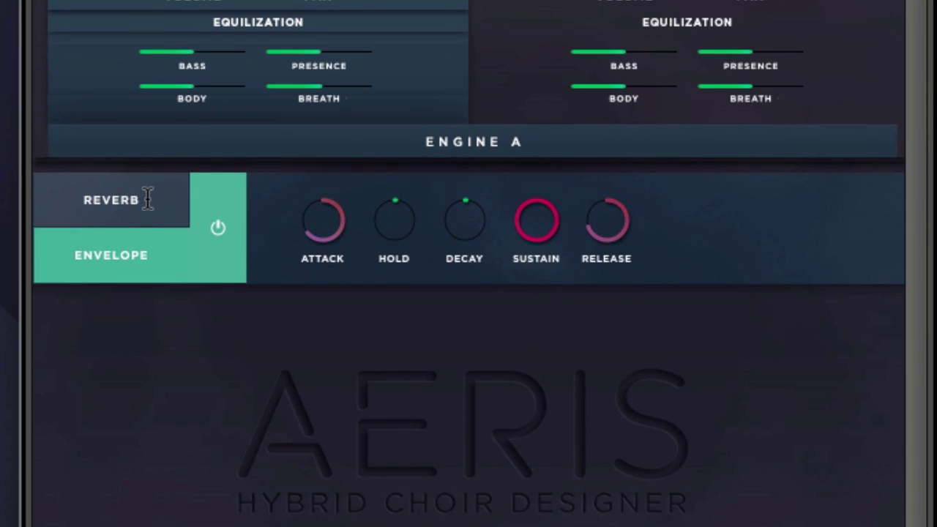
# Show Engine A's reverb controls and examine the available reverb types, keeping Galaxy Vox
pyautogui.click(139, 202)
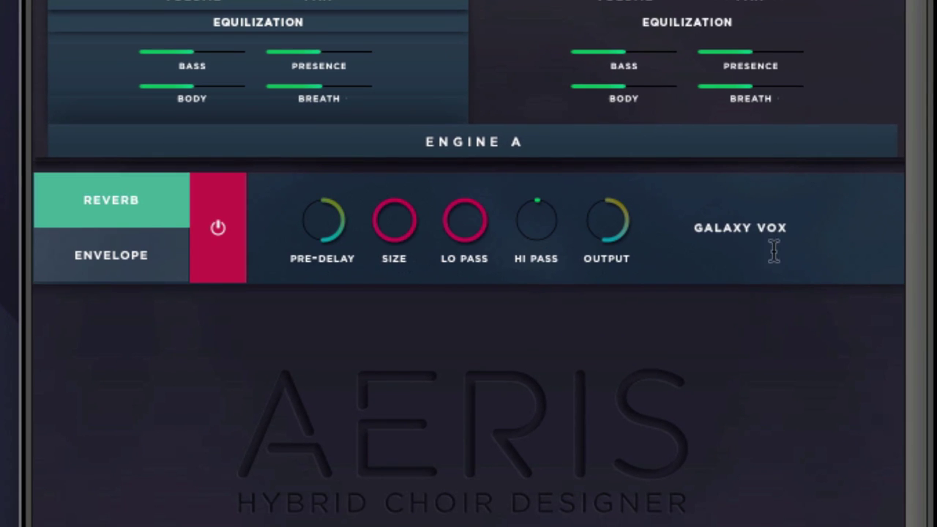
pyautogui.click(749, 233)
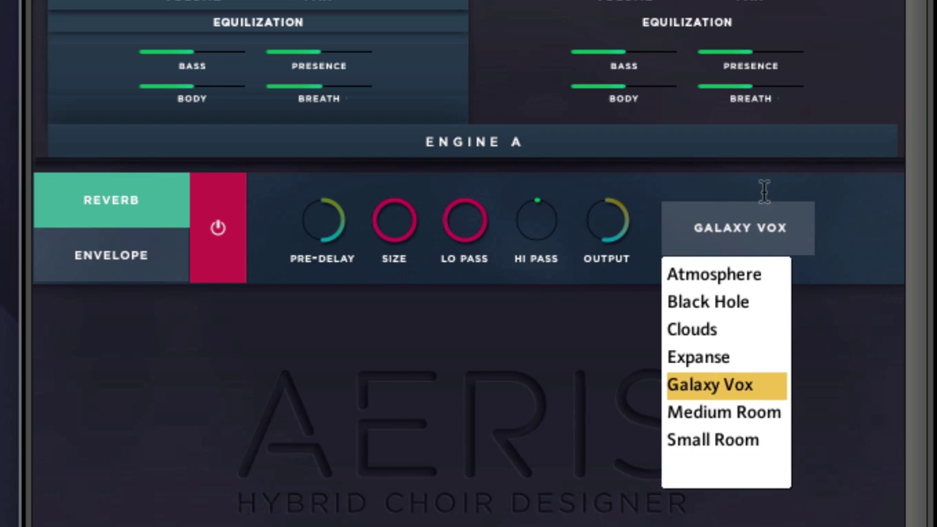
pyautogui.click(747, 220)
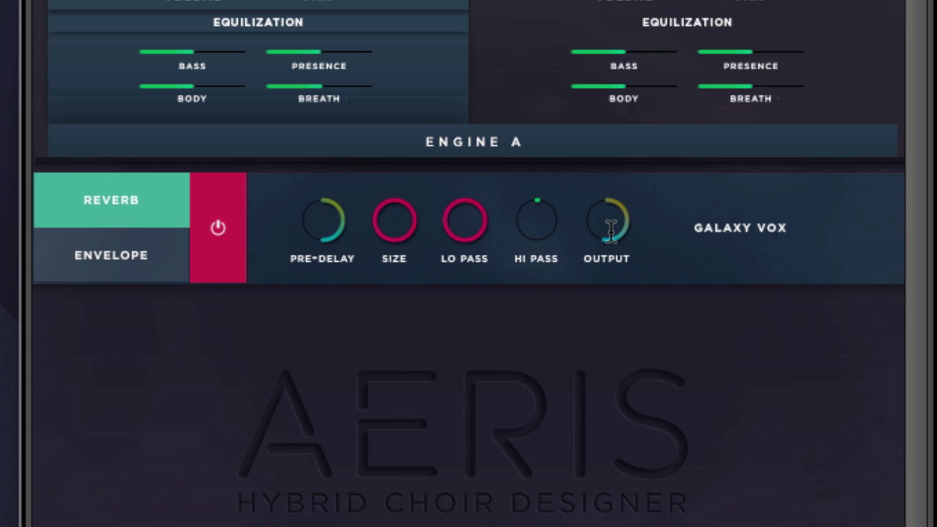
# Show the envelope for Engine B, lower its attack substantially, and raise it back up
pyautogui.click(114, 256)
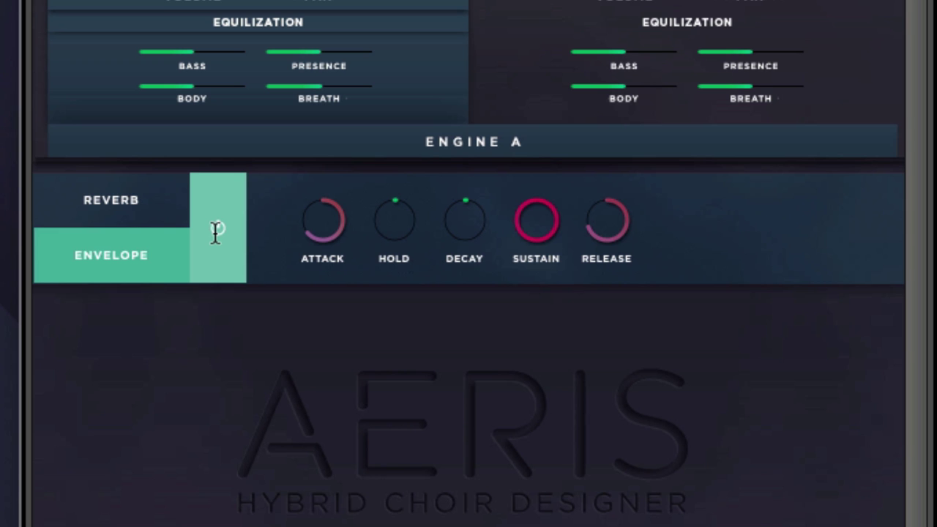
pyautogui.click(520, 83)
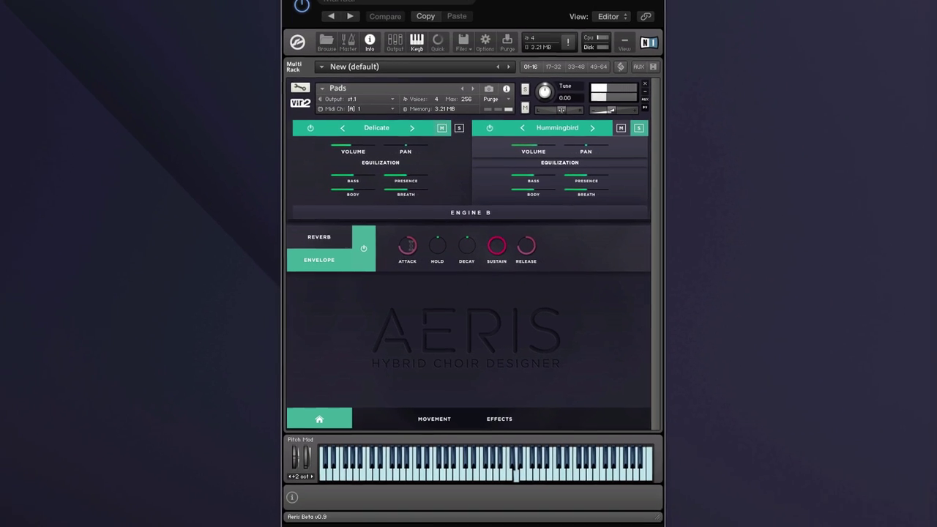
pyautogui.moveTo(408, 246); pyautogui.dragTo(410, 279)
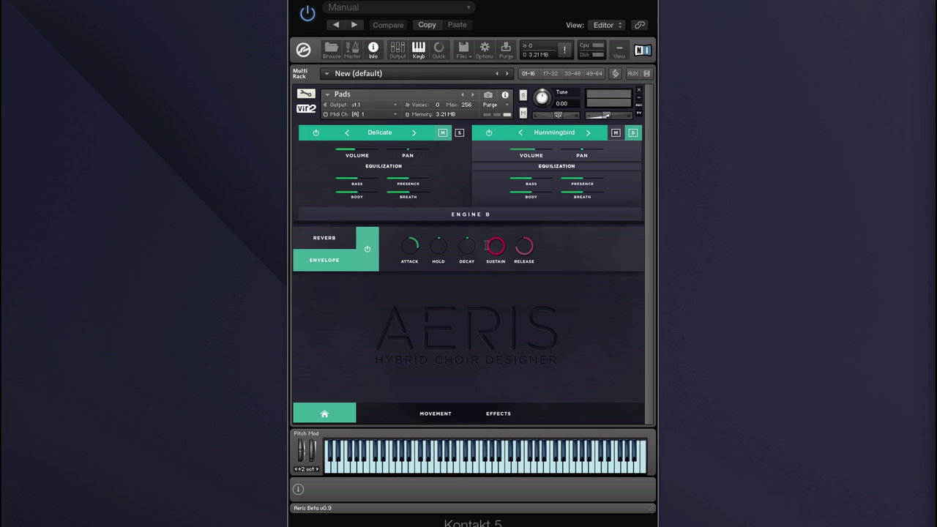
pyautogui.moveTo(412, 242); pyautogui.dragTo(414, 210)
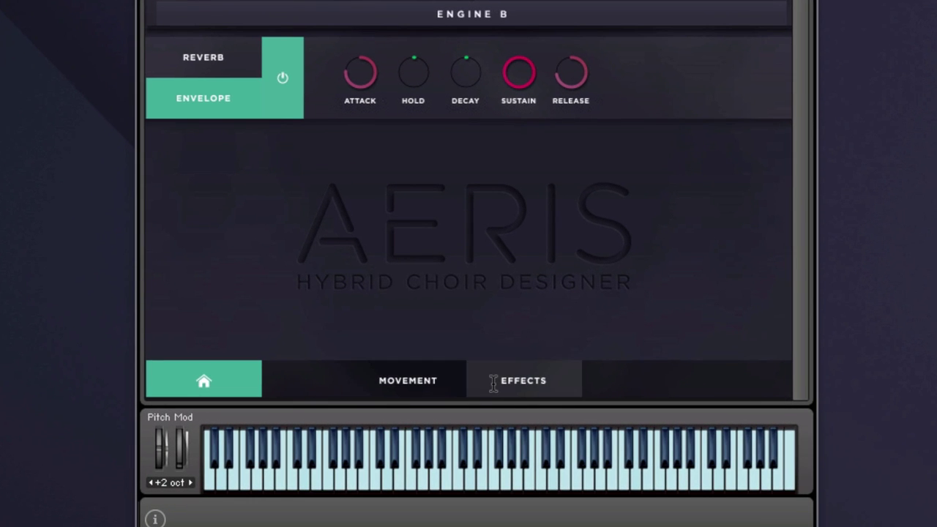
# Load the Firestorm effects preset for Engine B and return to the individual effect controls
pyautogui.click(493, 383)
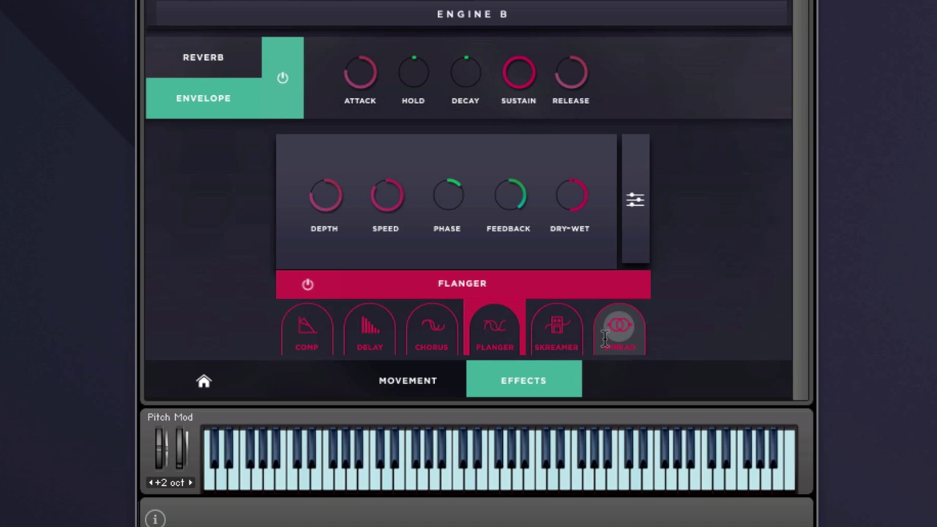
pyautogui.click(635, 199)
pyautogui.click(443, 294)
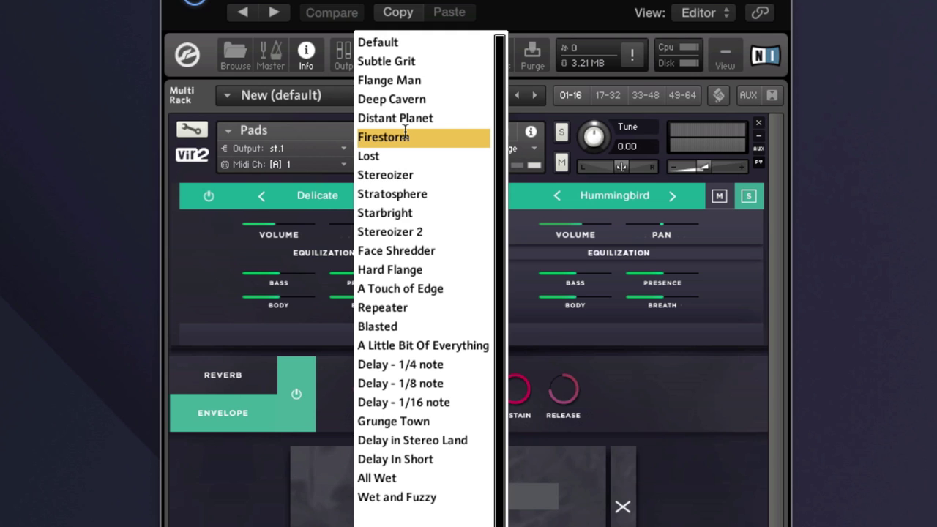
pyautogui.click(405, 137)
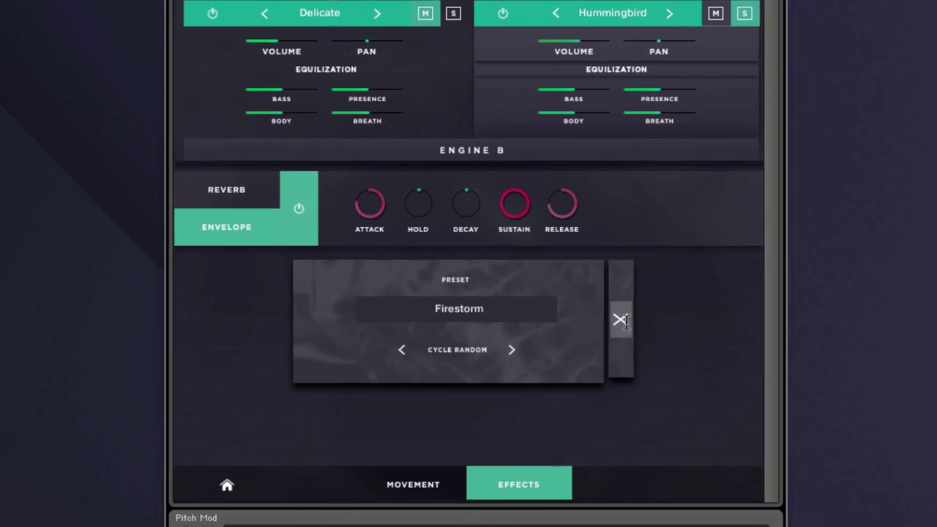
pyautogui.click(622, 507)
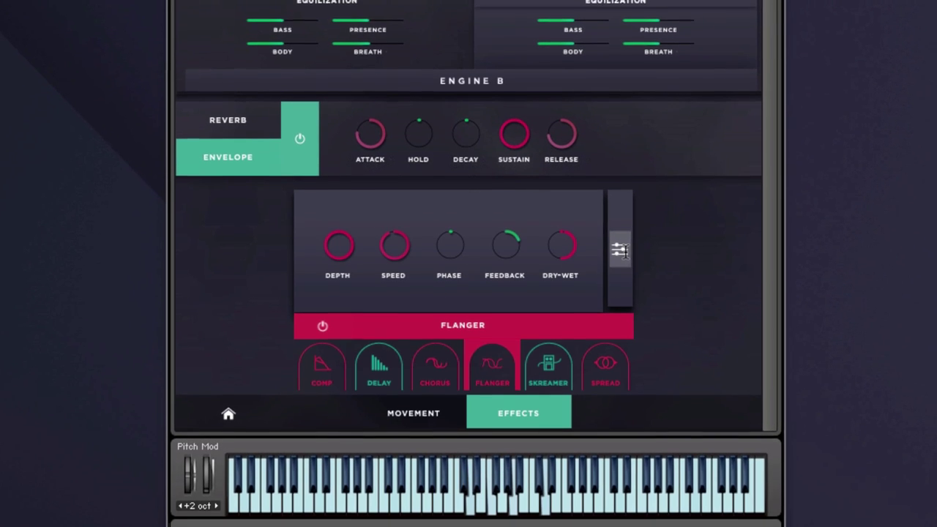
# Turn off the Delay and Skreamer effects of Engine B
pyautogui.click(379, 364)
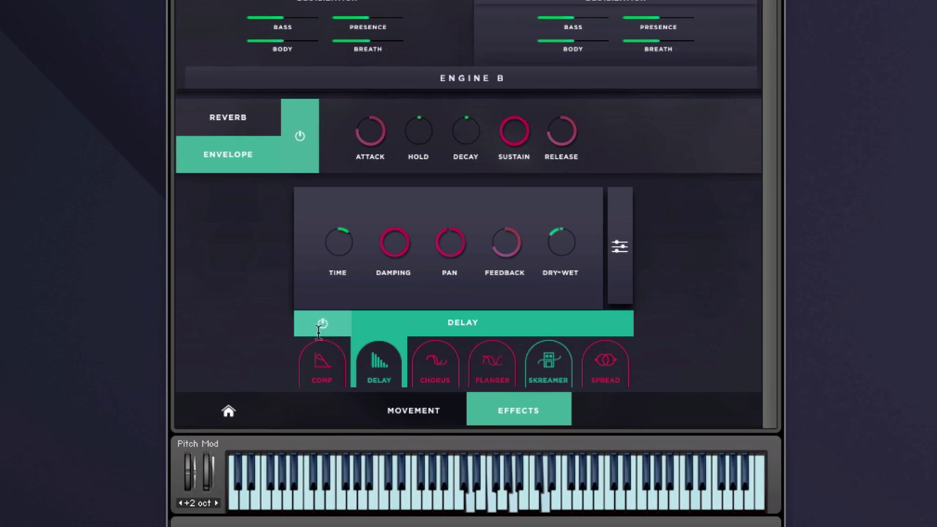
pyautogui.click(322, 324)
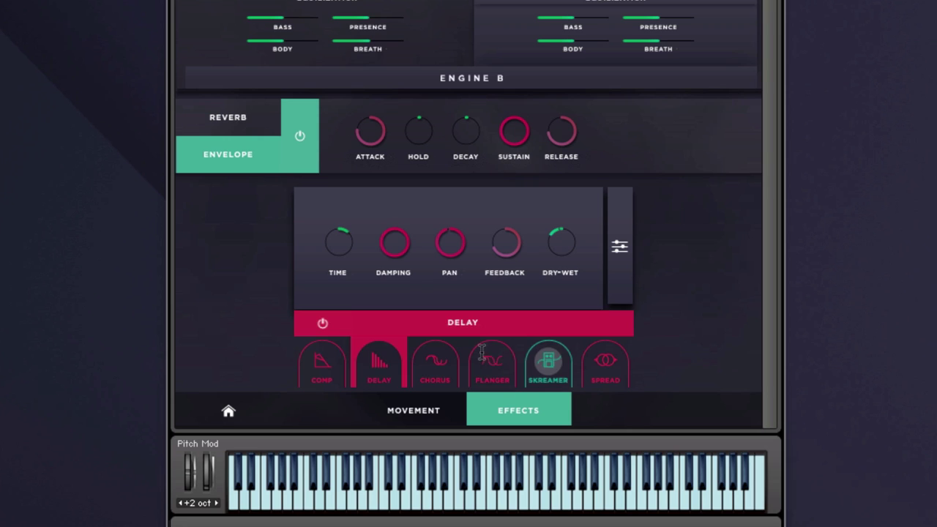
pyautogui.click(547, 362)
pyautogui.click(324, 324)
# Examine the Movement section's High Pass and last Volume modulation slots, and the target choices for modulation and sequencer
pyautogui.click(417, 417)
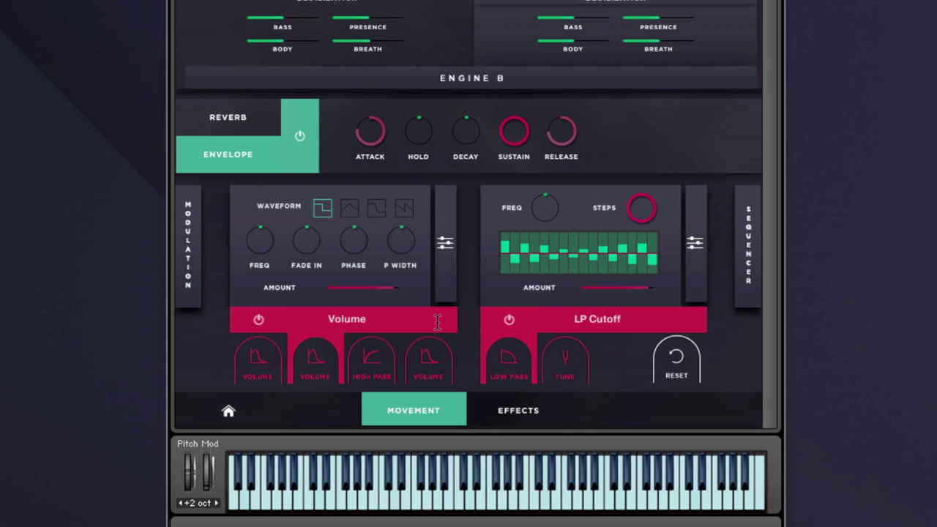
pyautogui.click(371, 358)
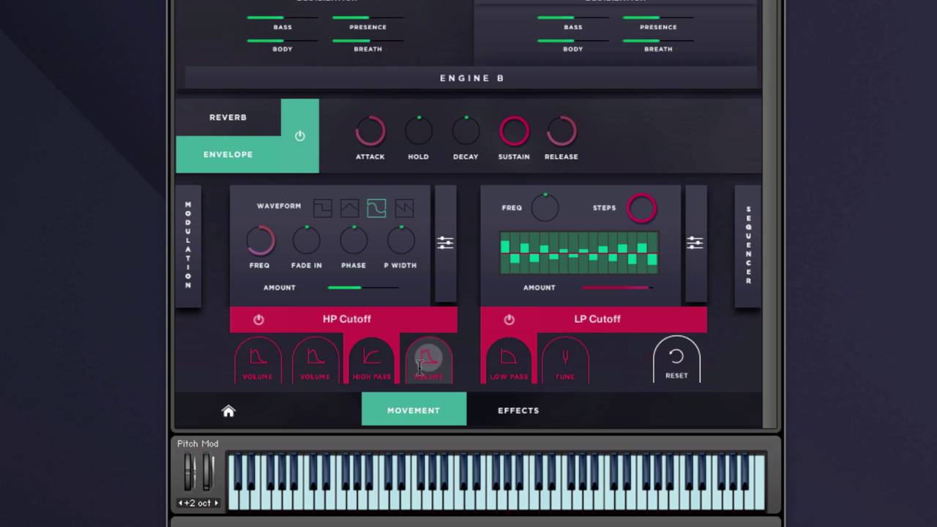
pyautogui.click(420, 366)
pyautogui.click(348, 321)
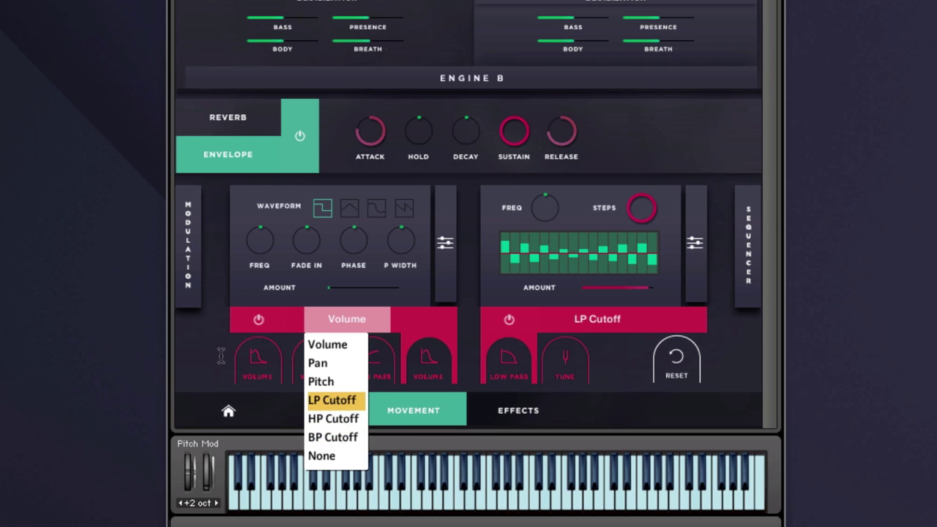
pyautogui.click(256, 356)
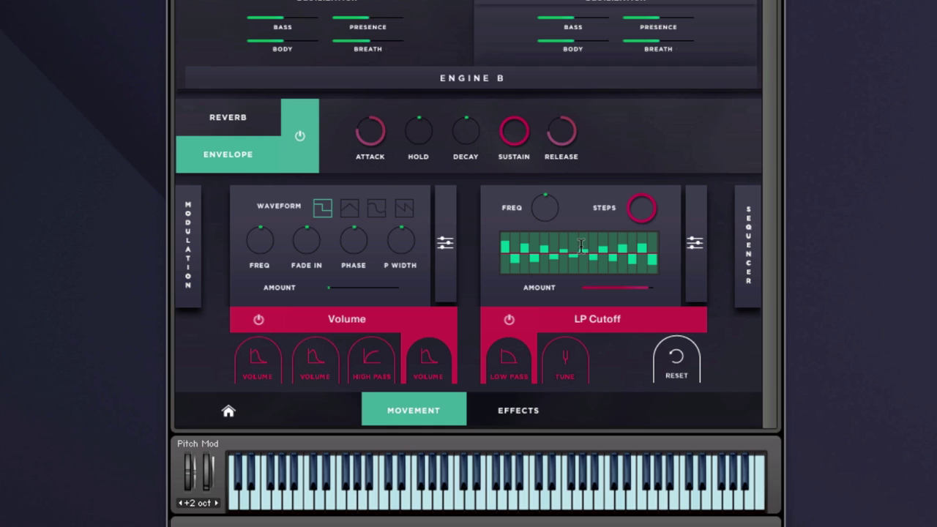
pyautogui.click(597, 317)
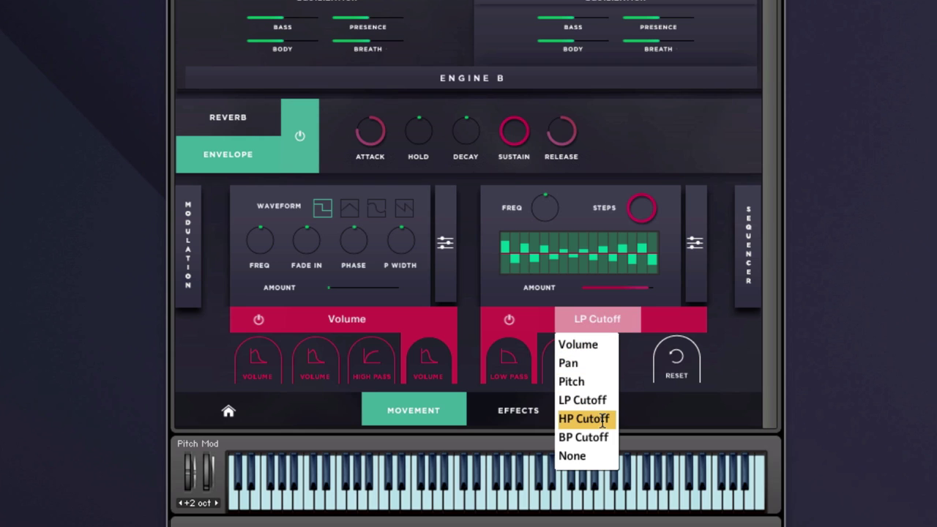
pyautogui.click(678, 300)
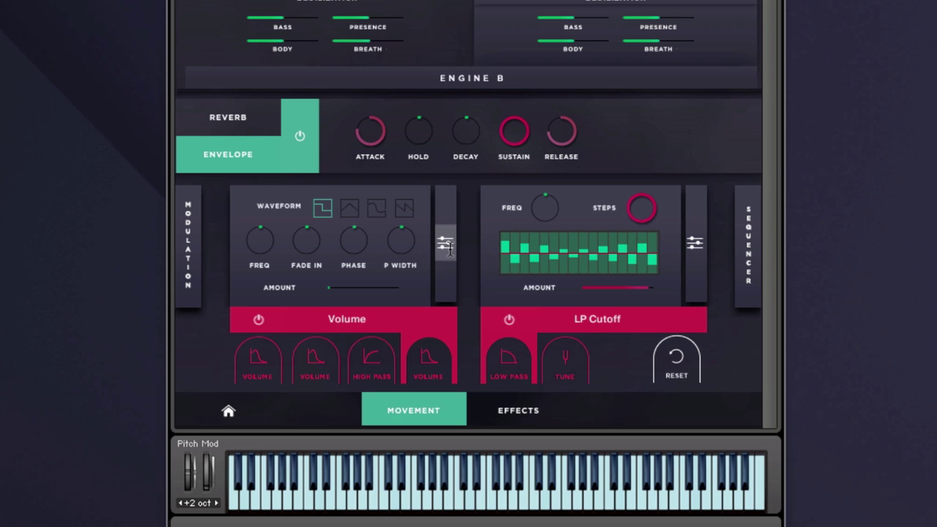
# Load the Horse Trot modulation preset for Engine B and return to the modulation controls
pyautogui.click(446, 247)
pyautogui.click(333, 295)
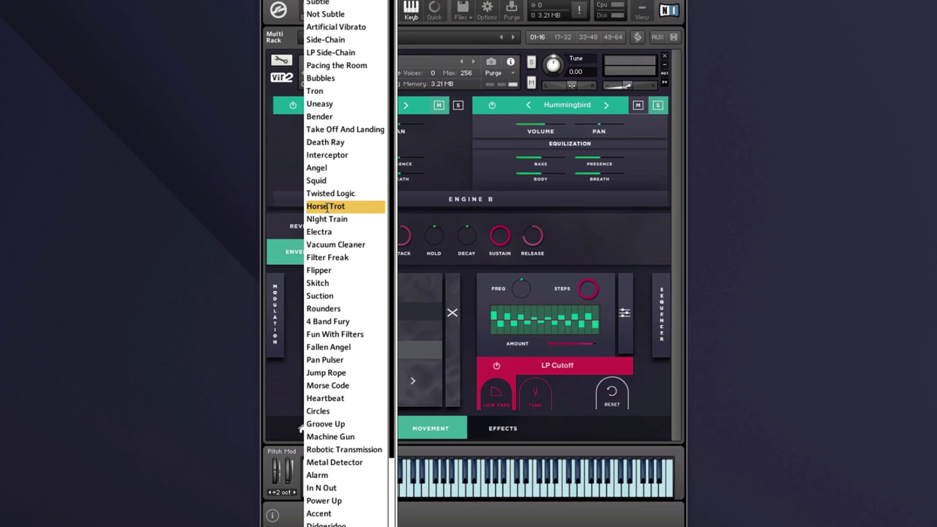
pyautogui.click(326, 207)
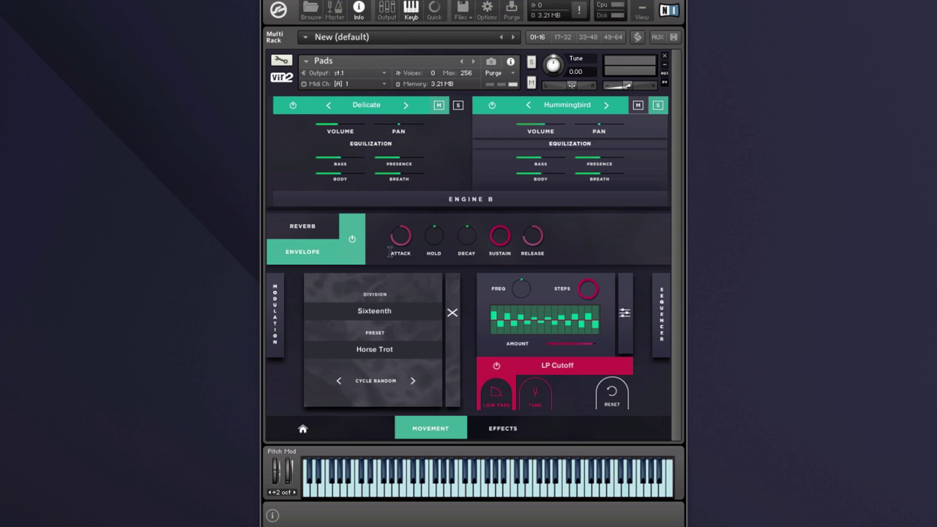
pyautogui.click(453, 312)
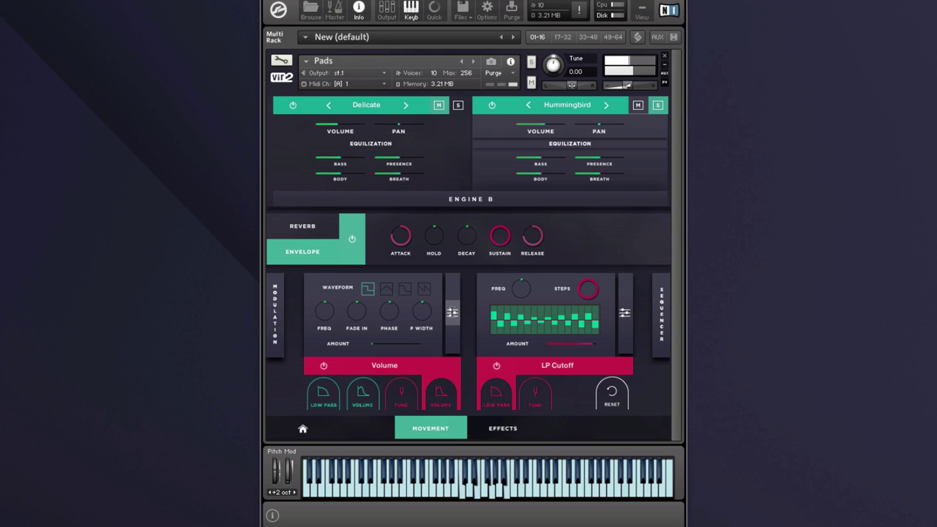
# Change Engine B's modulation preset to Vacuum Cleaner and return to the modulation controls
pyautogui.click(453, 312)
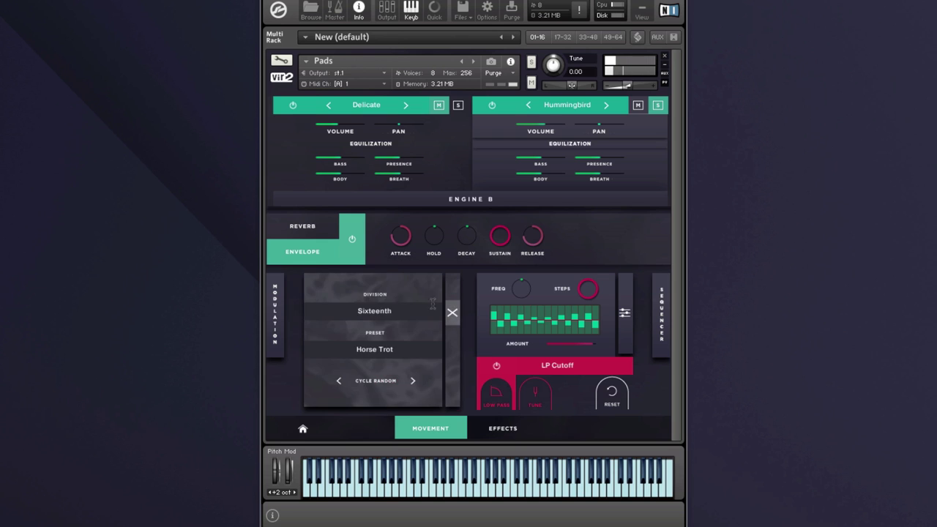
pyautogui.click(378, 350)
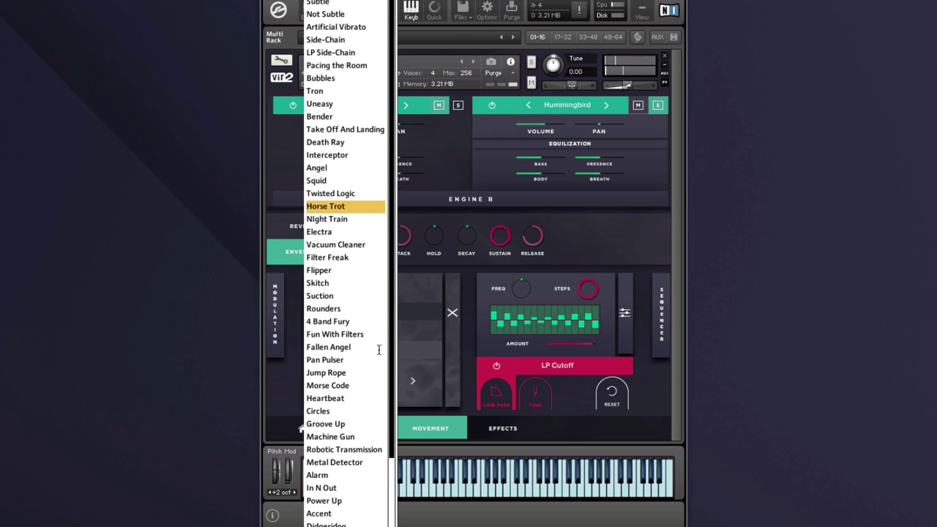
pyautogui.click(362, 246)
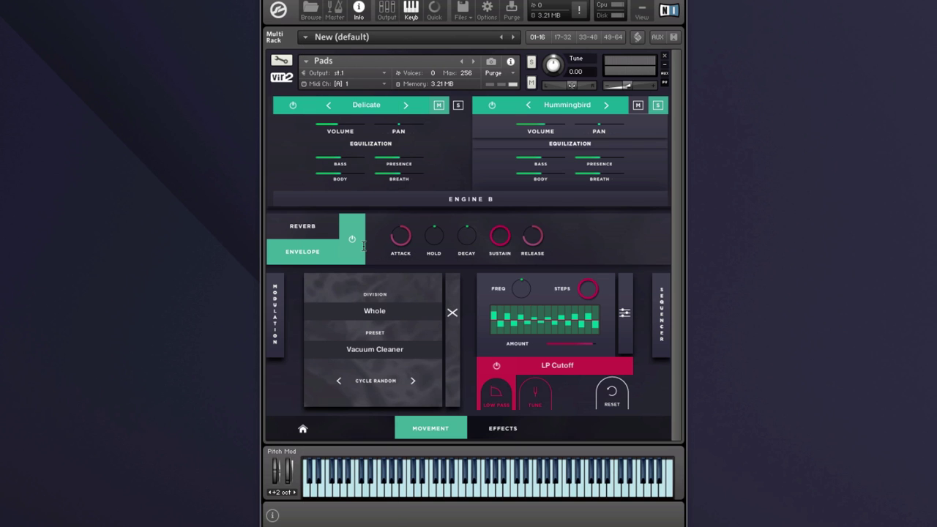
pyautogui.click(452, 313)
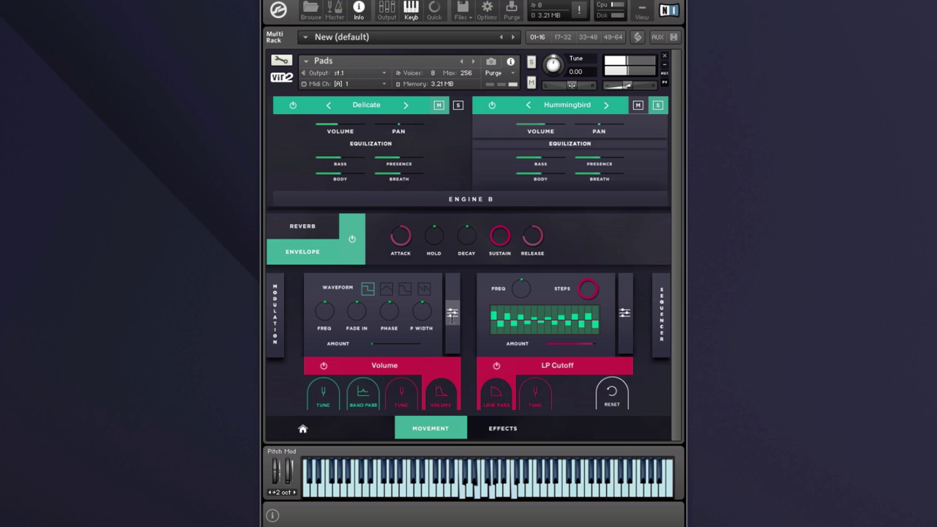
# Change Engine B's modulation preset to Angel
pyautogui.click(452, 313)
pyautogui.click(387, 352)
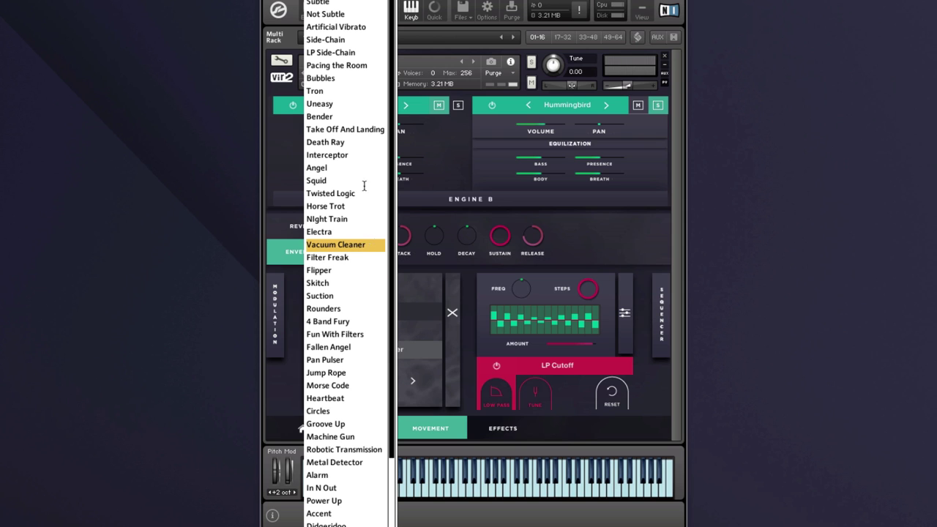
pyautogui.click(348, 167)
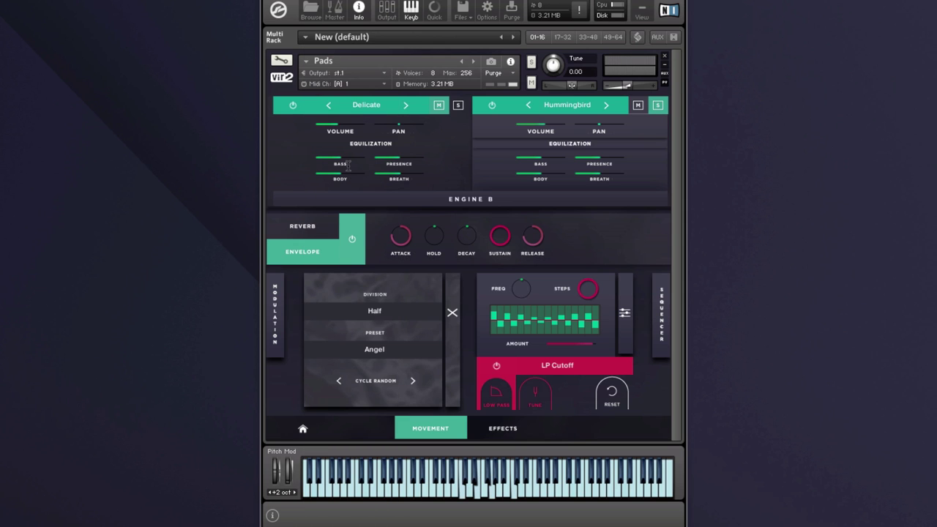
# Return to Engine B's modulation controls and switch off the Volume and Band Pass modulations
pyautogui.click(452, 314)
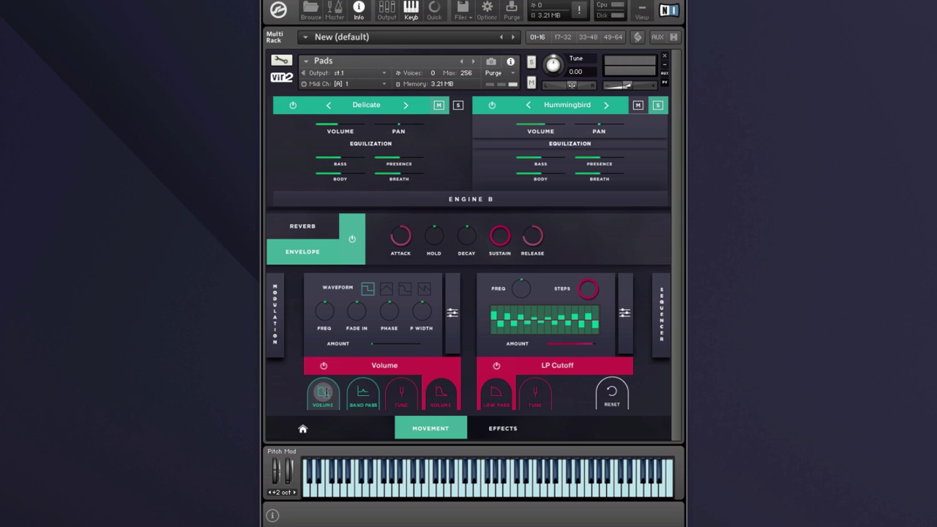
pyautogui.click(363, 394)
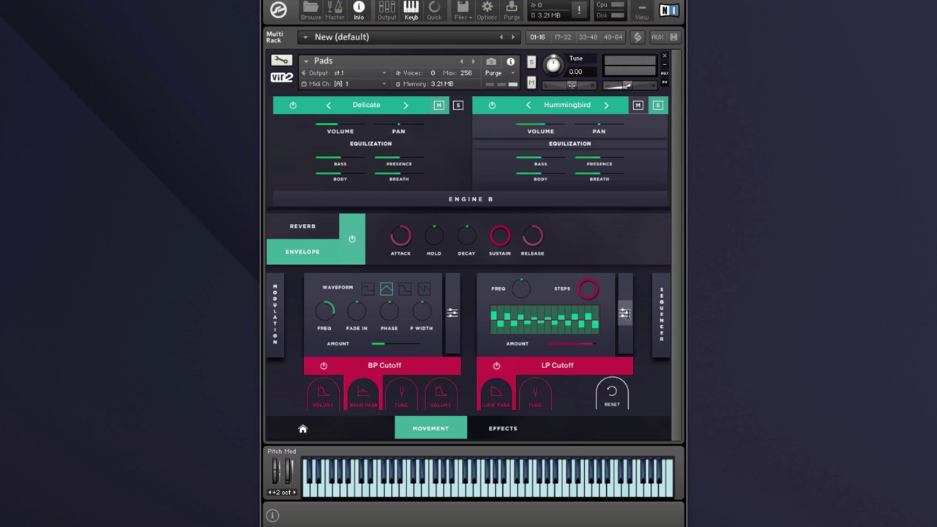
# Load the Avalon sequencer preset for Engine B and return to the sequencer controls
pyautogui.click(624, 314)
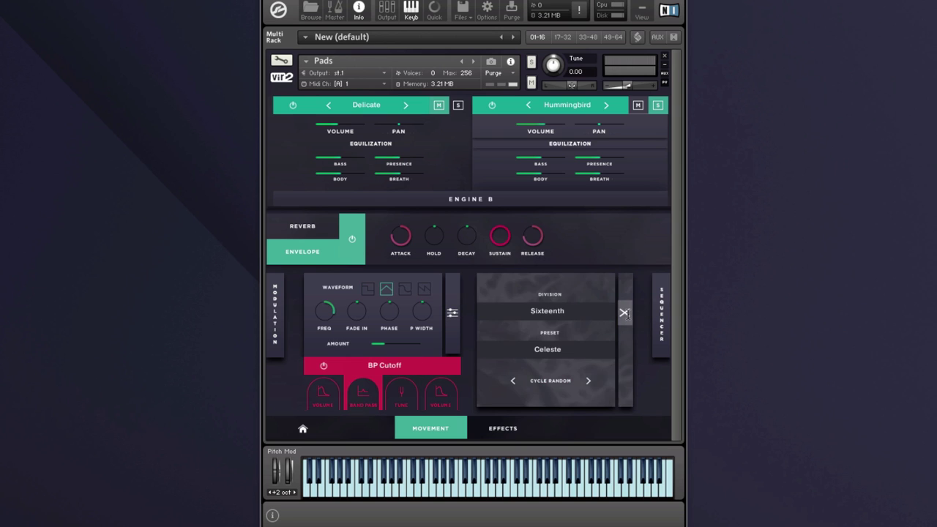
pyautogui.click(545, 349)
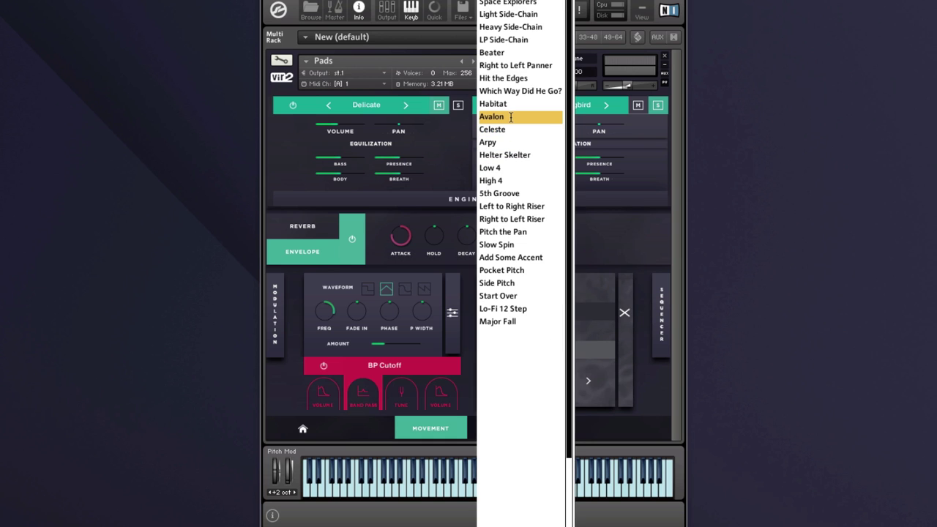
pyautogui.click(513, 116)
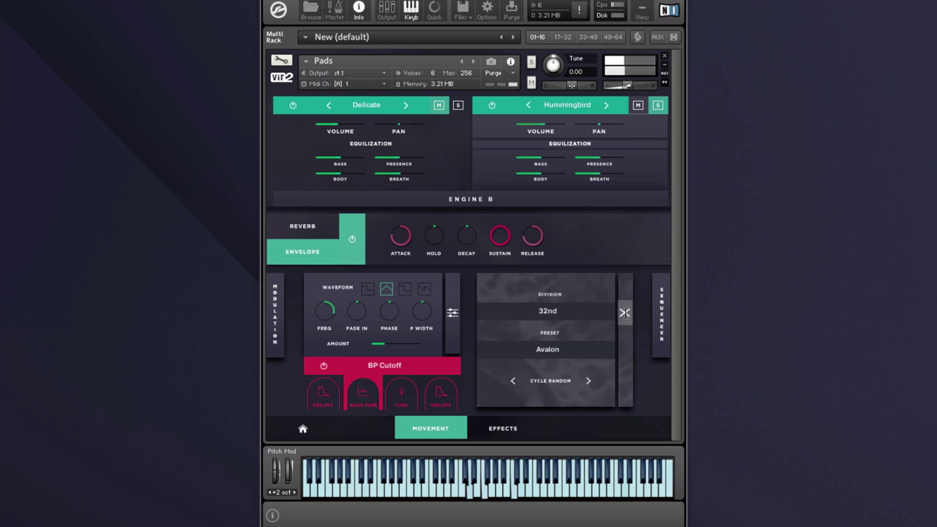
pyautogui.click(625, 314)
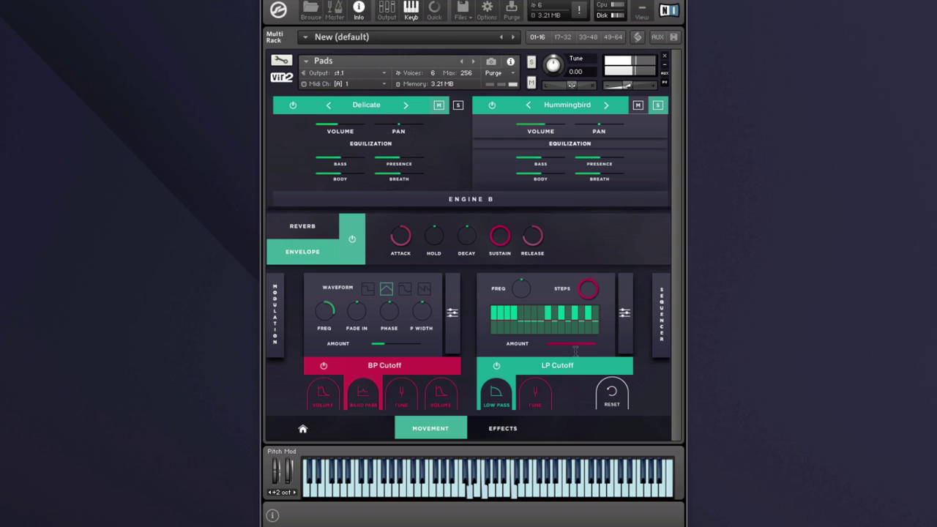
# Change Engine B's sequencer preset to Which Way Did He Go? and return to the sequencer controls
pyautogui.click(624, 313)
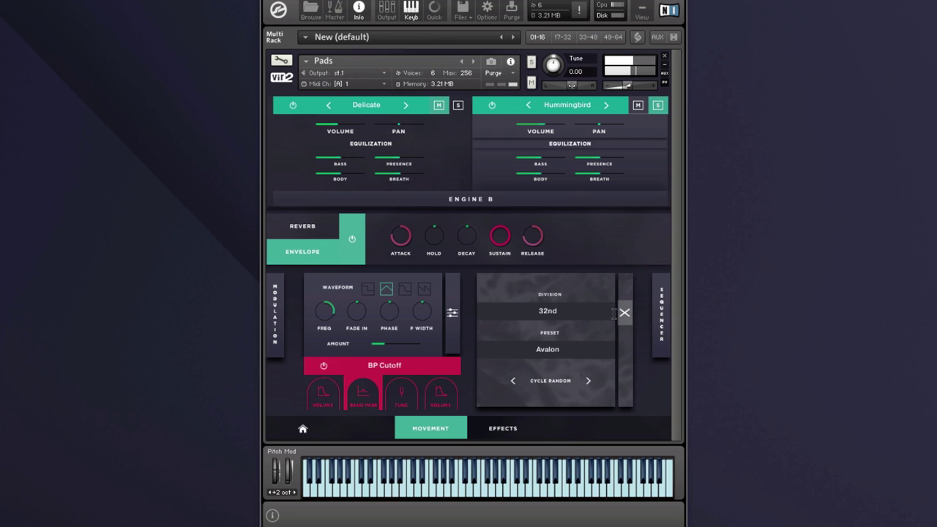
pyautogui.click(552, 348)
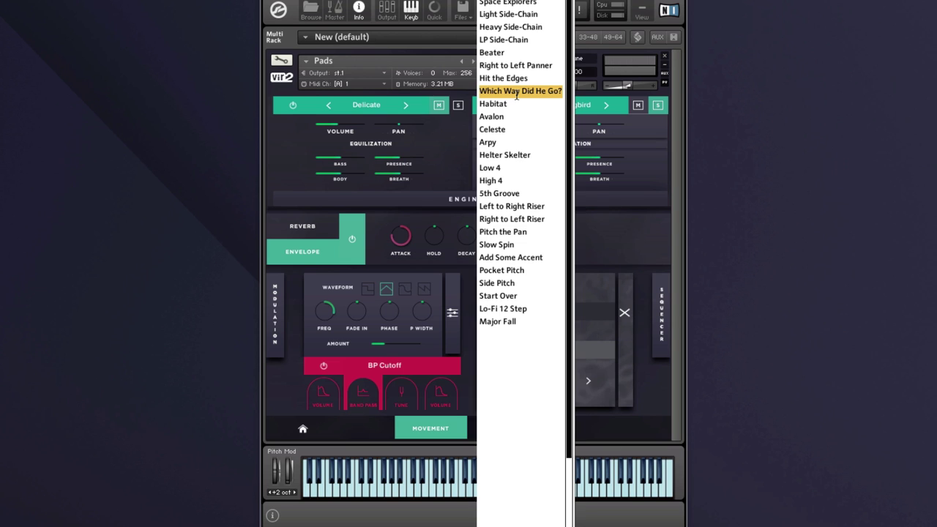
pyautogui.click(516, 94)
pyautogui.click(625, 314)
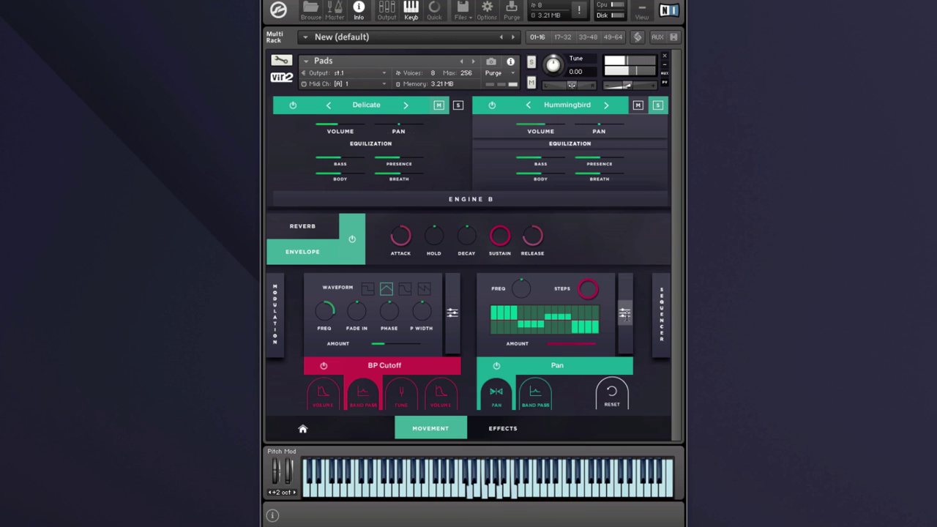
# Switch off the Band Pass and Pan sequences in Engine B's sequencer
pyautogui.click(536, 388)
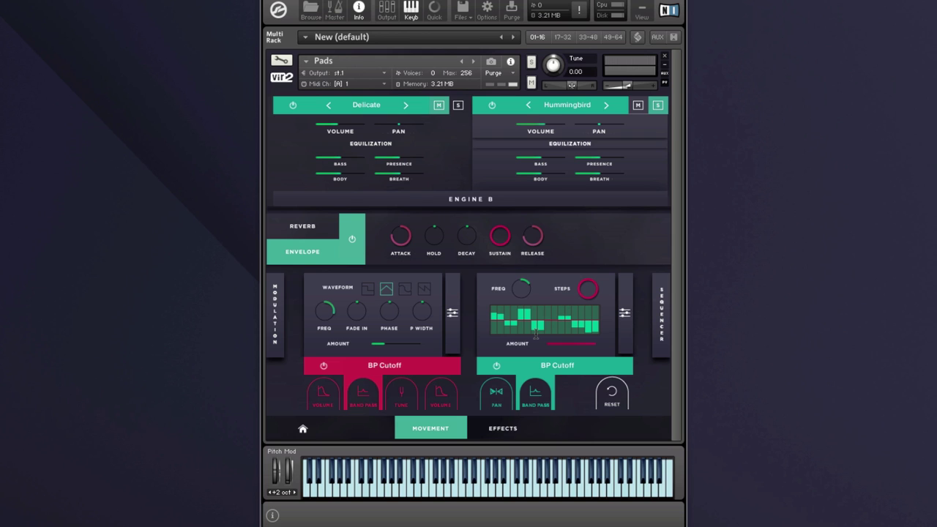
pyautogui.click(496, 392)
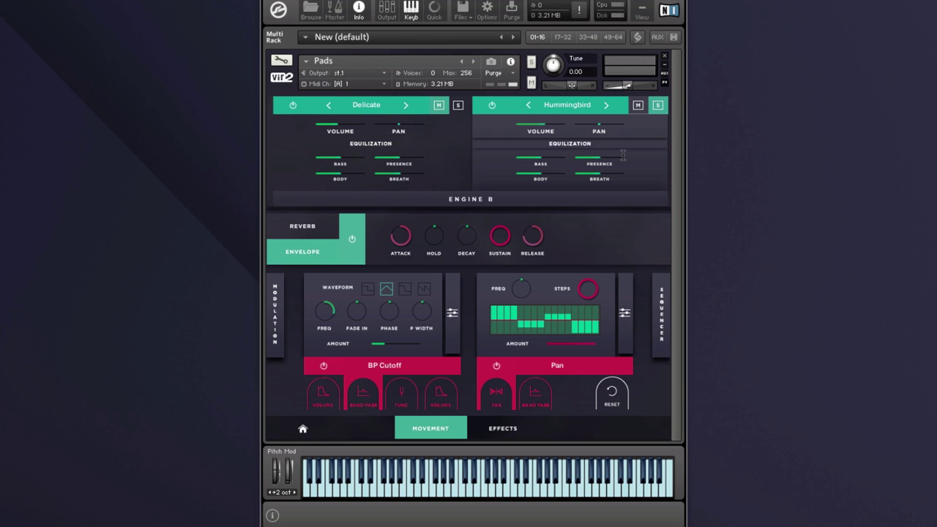
# Open Engine B's sound browser and audition Avelon, Meditation and Resurrection from the 01 Calm folder
pyautogui.click(570, 104)
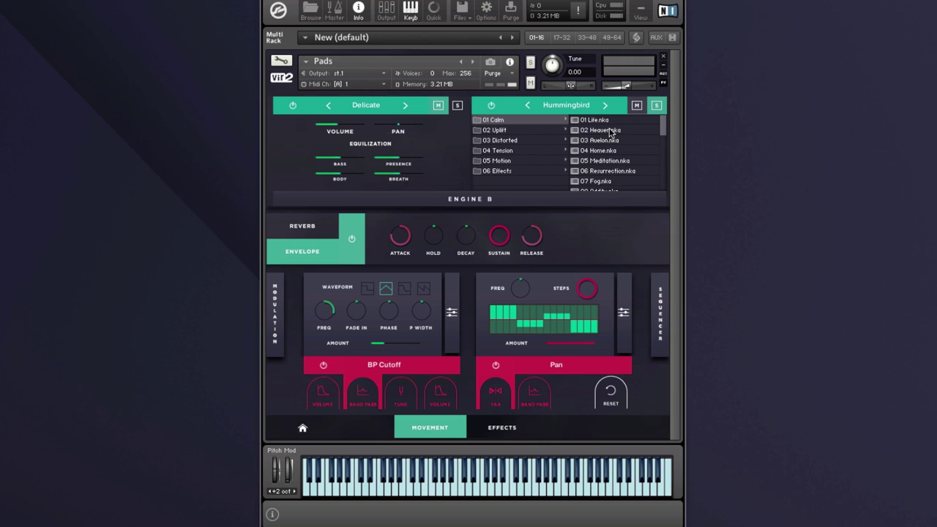
pyautogui.click(598, 140)
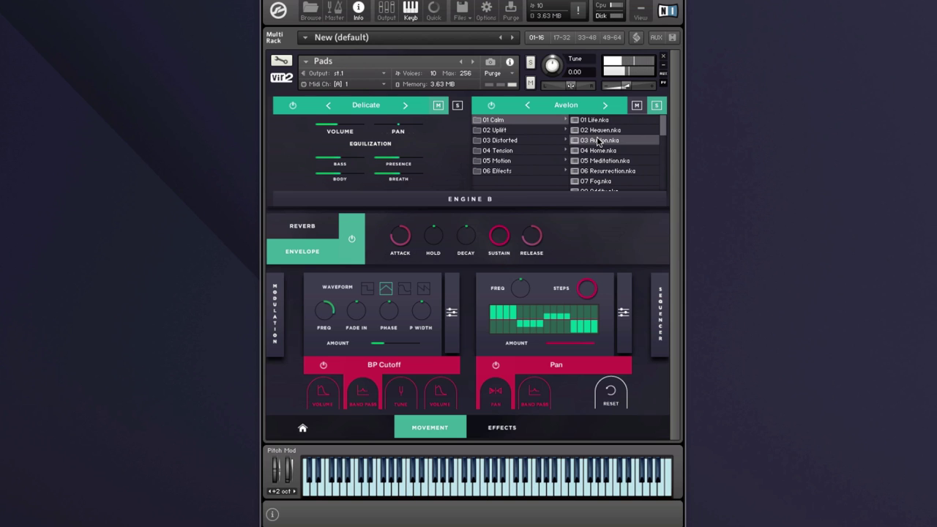
pyautogui.click(599, 161)
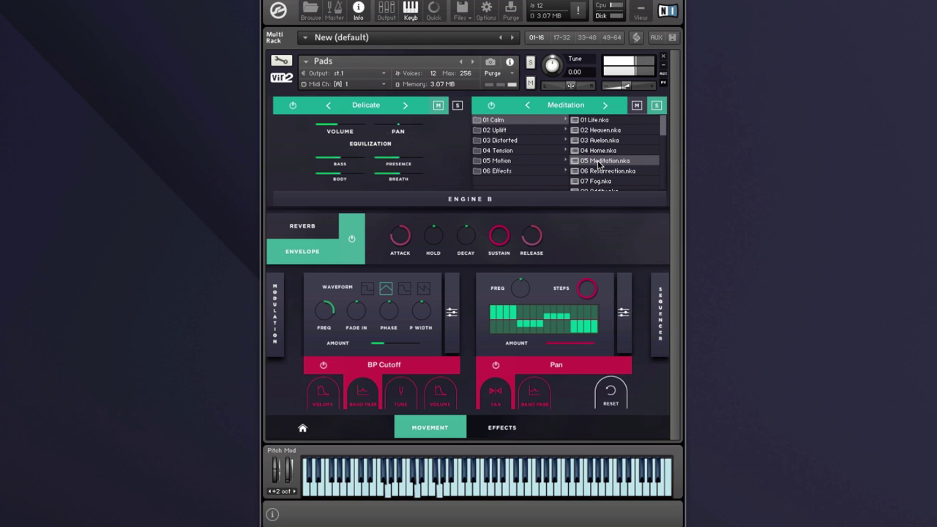
pyautogui.click(613, 173)
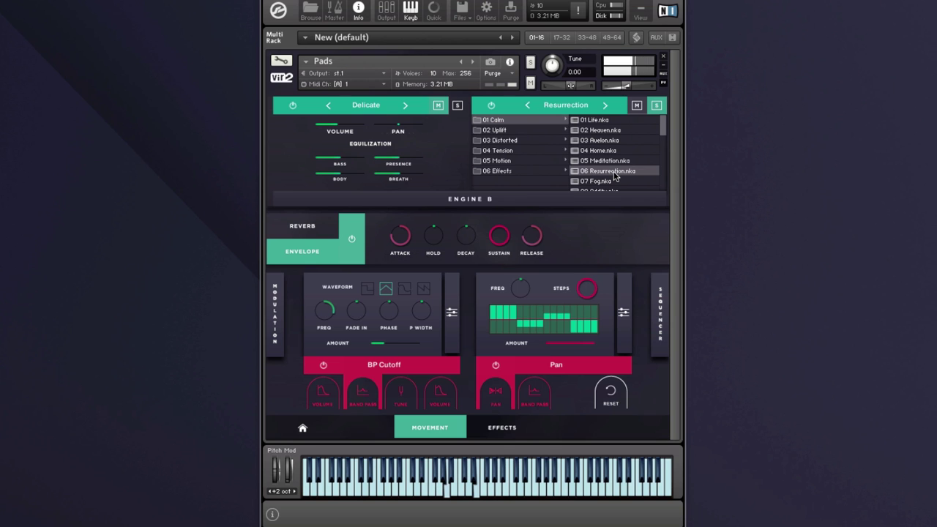
# Audition the Two Face and Crisp sounds from the 01 Calm folder in Engine B
pyautogui.moveTo(665, 130); pyautogui.dragTo(662, 140)
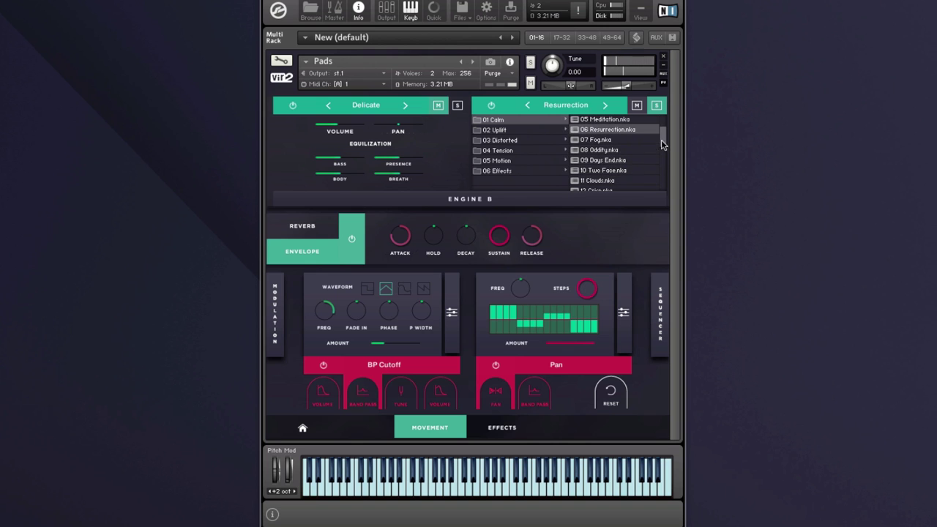
pyautogui.doubleClick(605, 171)
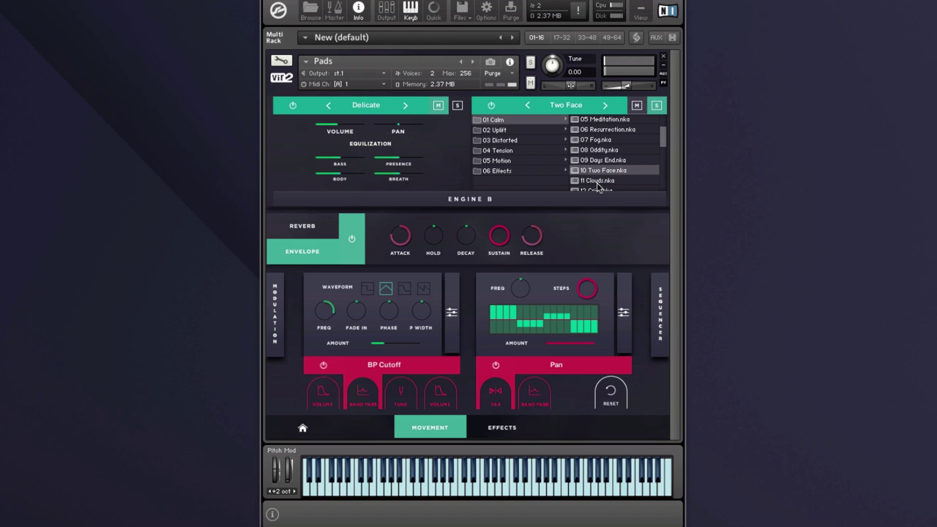
pyautogui.click(597, 180)
pyautogui.click(595, 179)
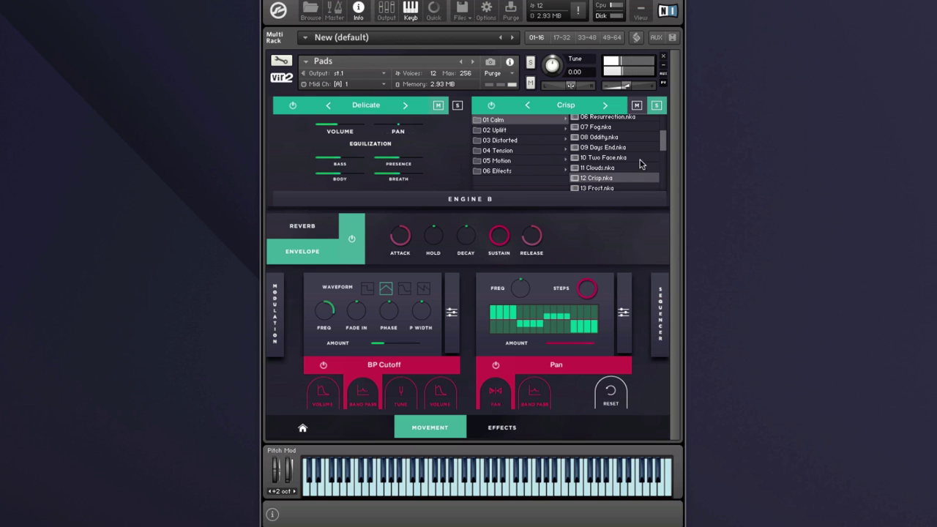
# Audition the Calm sounds Light Lines, Distance and Tranquility in Engine B
pyautogui.scroll(-3, 666, 145)
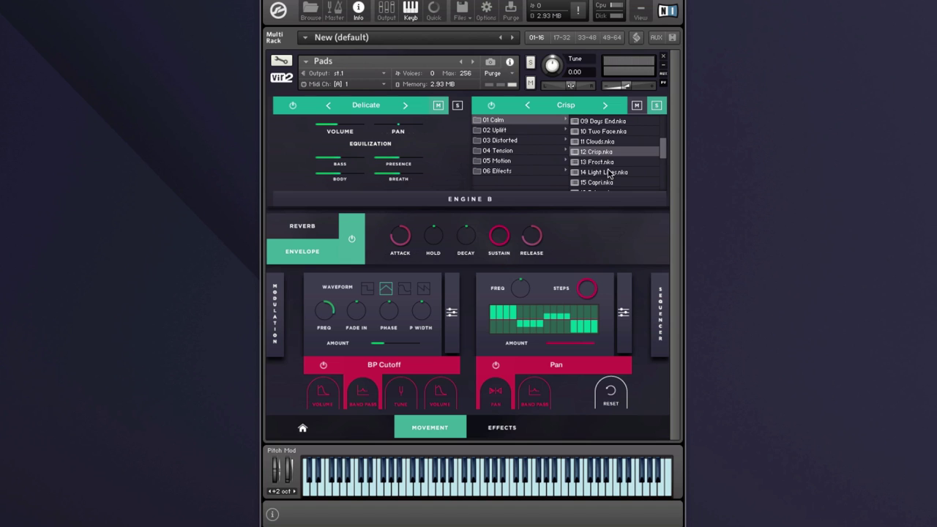
pyautogui.click(600, 173)
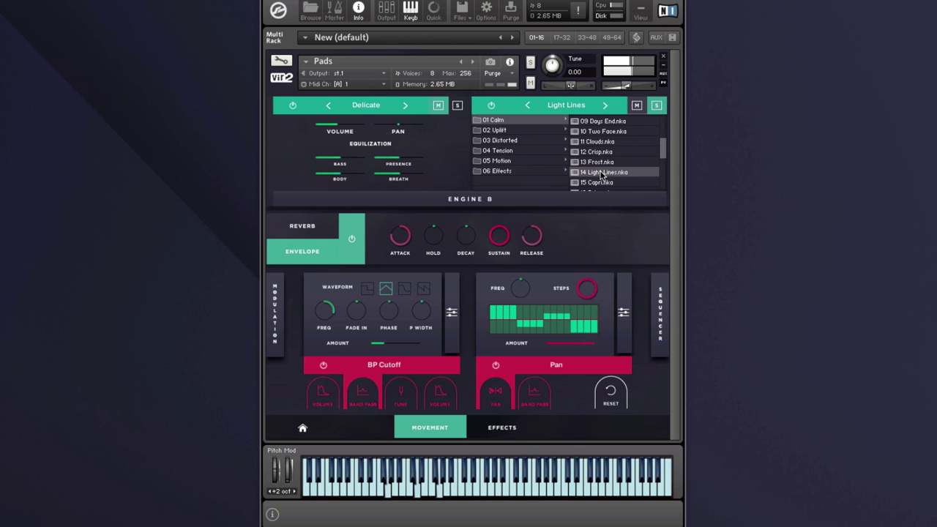
pyautogui.scroll(-3, 666, 154)
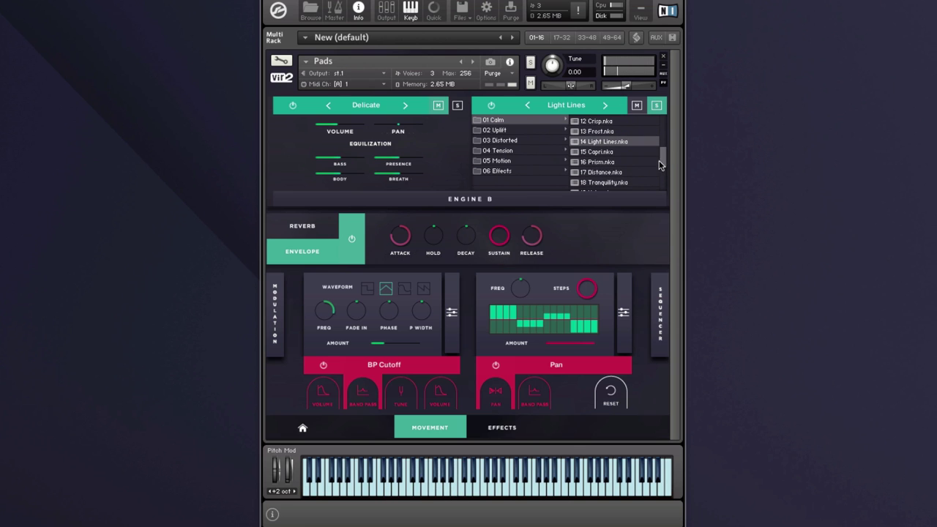
pyautogui.click(595, 173)
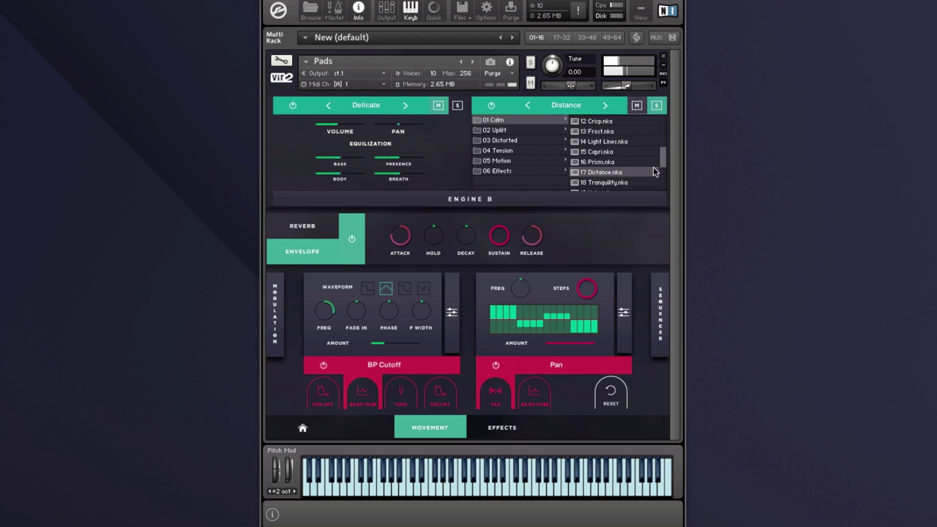
pyautogui.scroll(-2, 636, 174)
pyautogui.doubleClick(604, 167)
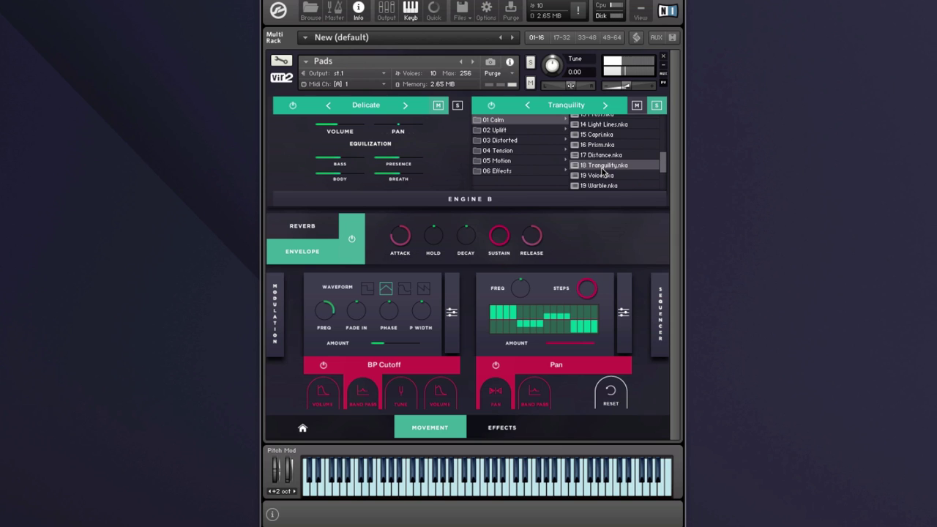
# Audition Atlantis, Resolution, Trinity and Tenor from the 02 Uplift folder in Engine B
pyautogui.click(518, 130)
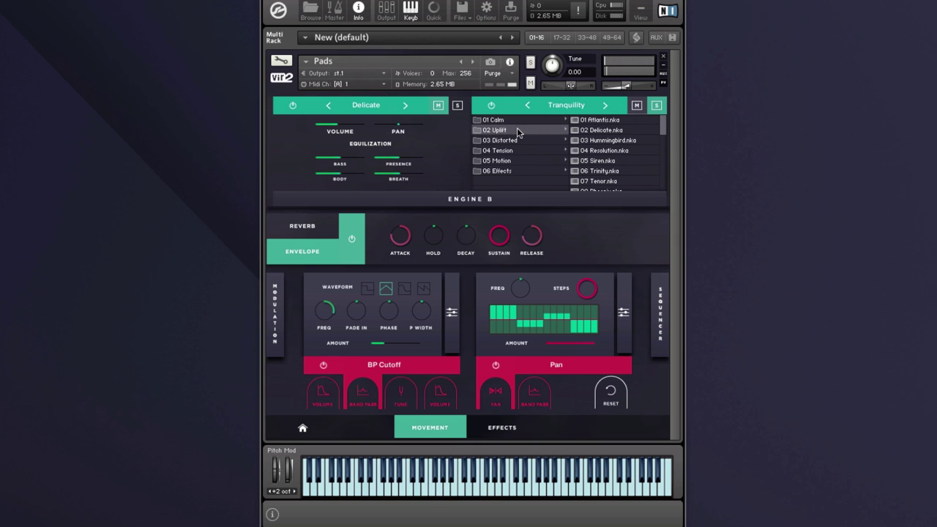
pyautogui.click(605, 120)
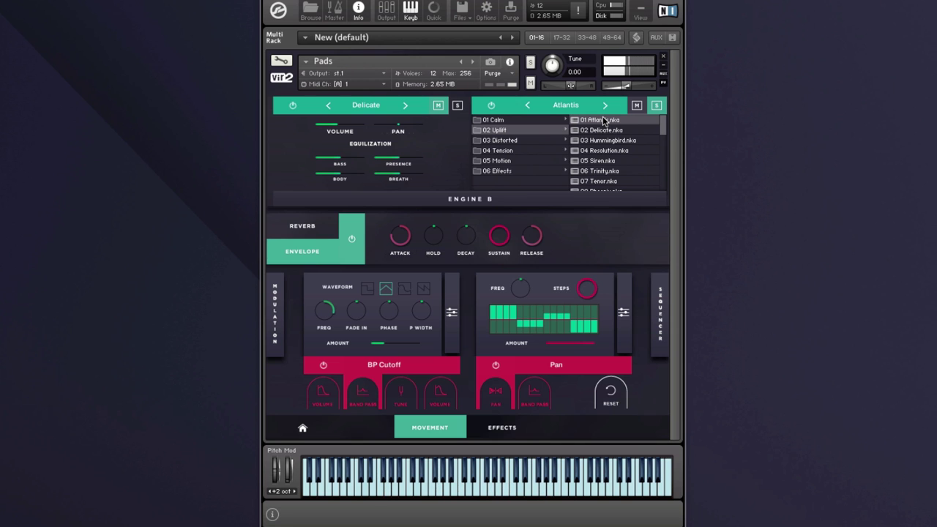
pyautogui.click(598, 150)
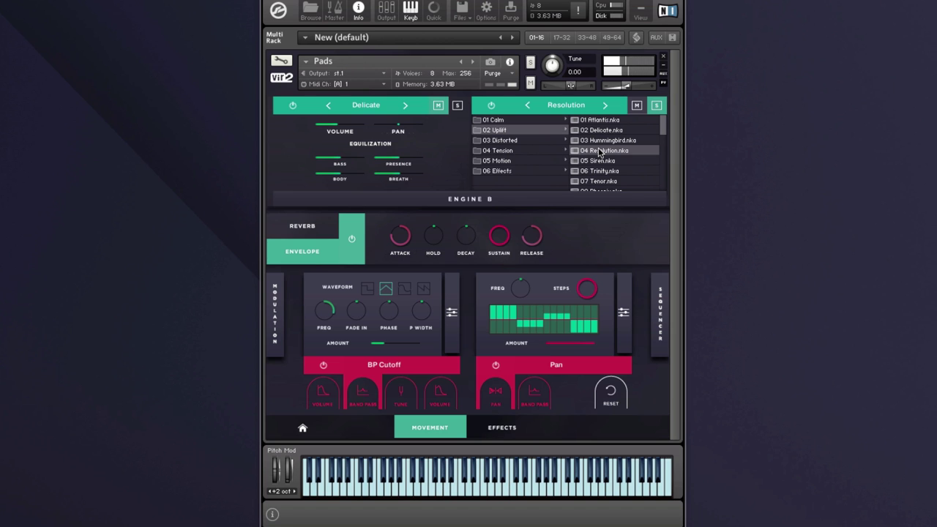
pyautogui.click(599, 170)
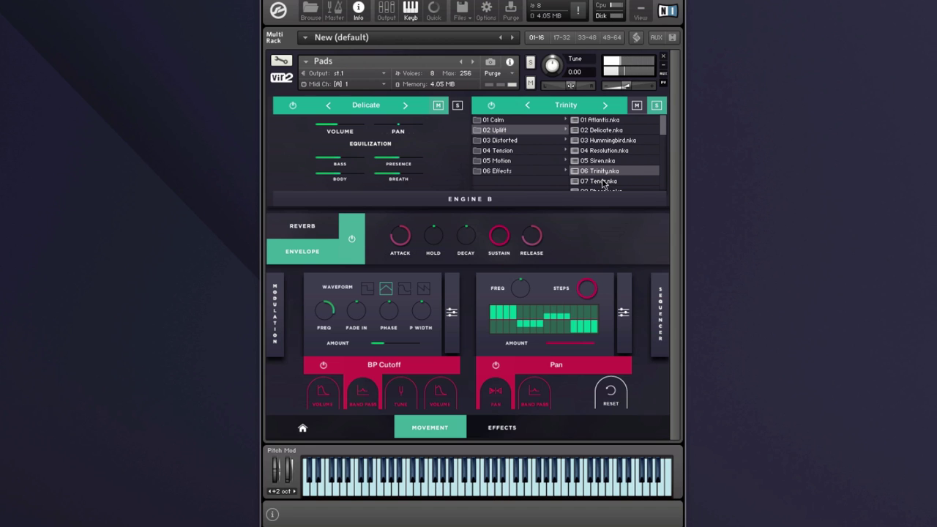
pyautogui.click(602, 181)
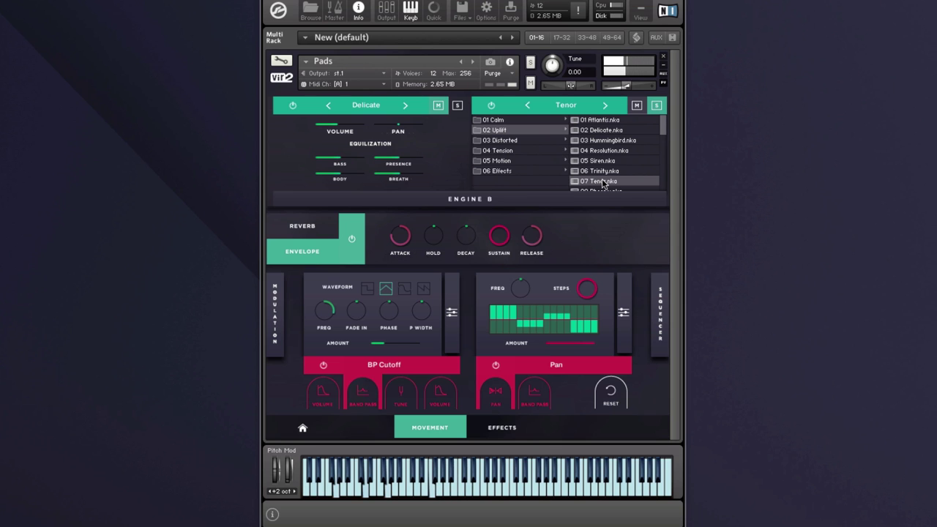
# Audition the Uplift sounds Pheonix, Surrounded and Daybreak in Engine B
pyautogui.scroll(-2, 666, 143)
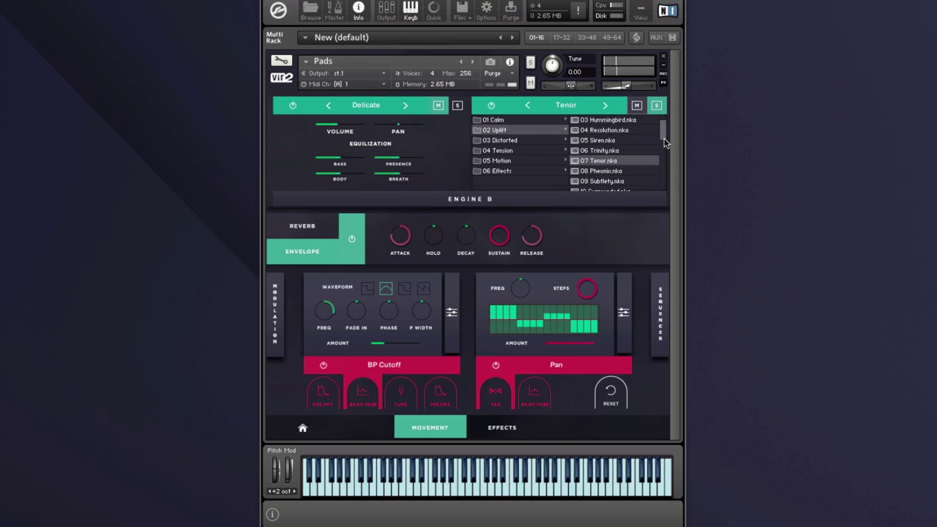
pyautogui.scroll(-2, 662, 143)
pyautogui.click(606, 149)
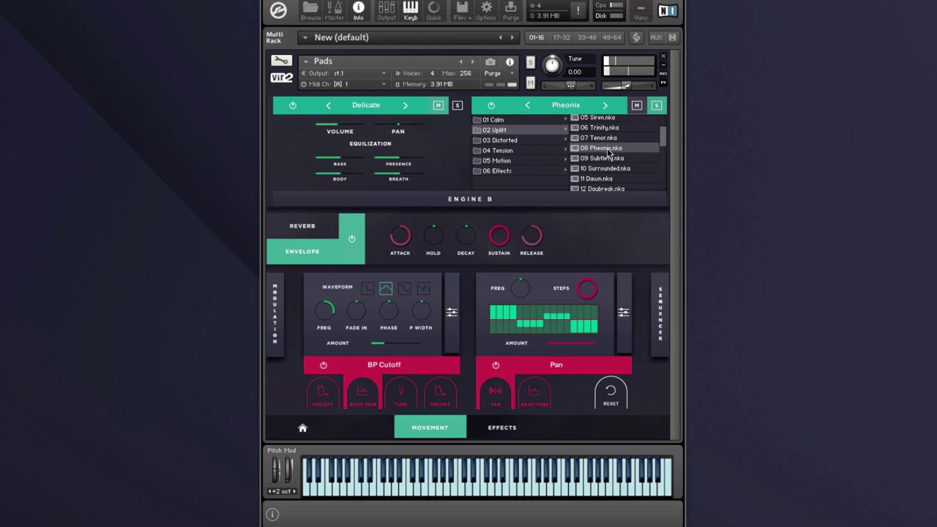
pyautogui.click(607, 168)
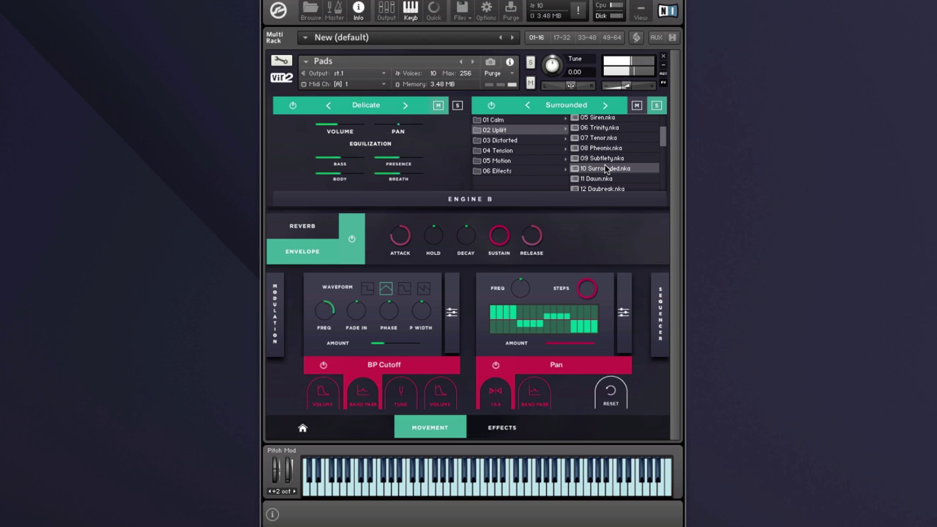
pyautogui.scroll(-1, 661, 141)
pyautogui.click(601, 173)
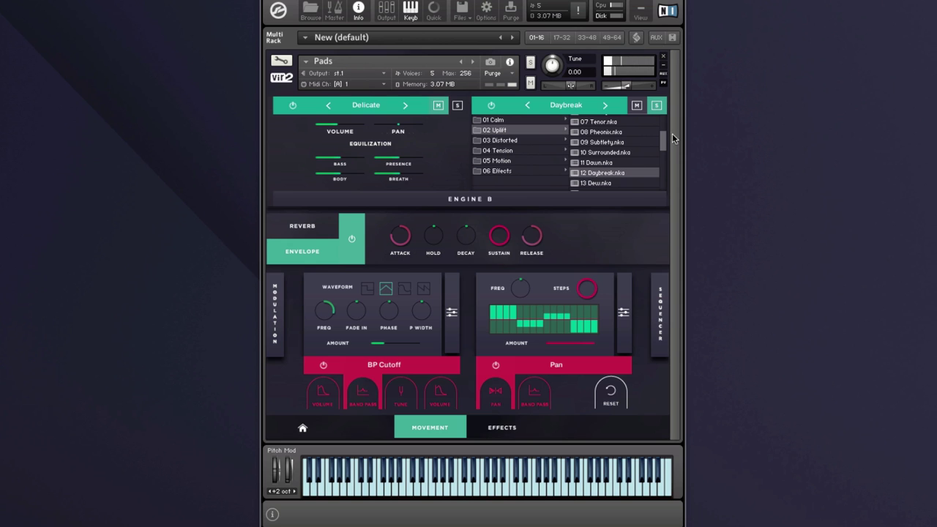
# Load Dewdrops and then Legend from the 02 Uplift folder into Engine B
pyautogui.scroll(-3, 604, 174)
pyautogui.click(606, 169)
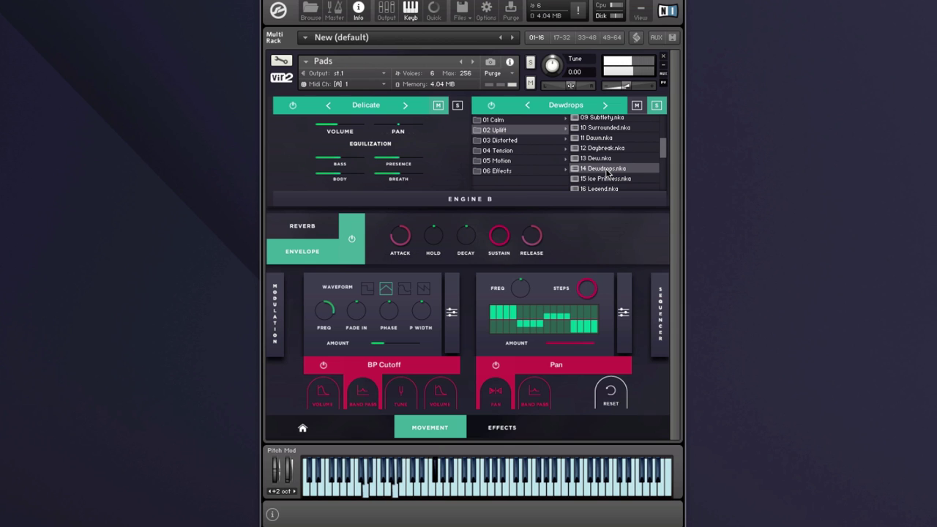
pyautogui.click(599, 189)
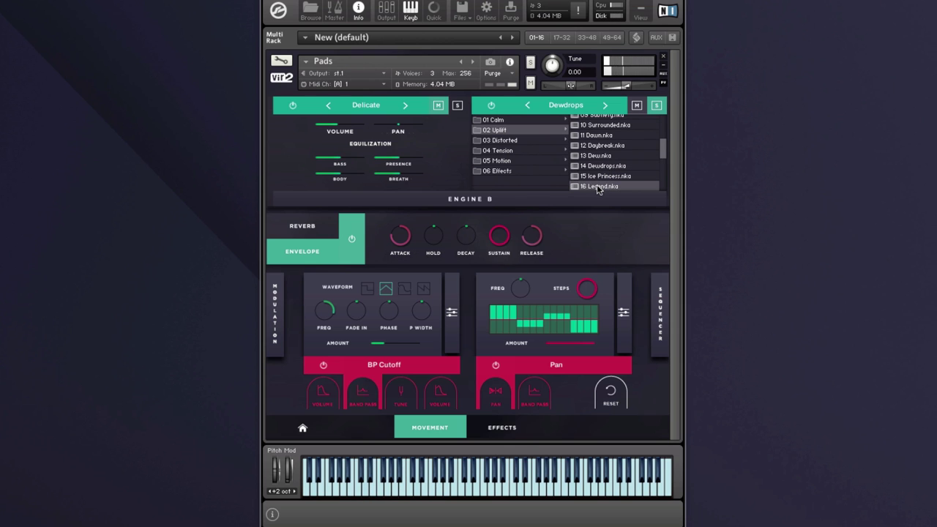
pyautogui.moveTo(663, 157); pyautogui.dragTo(663, 164)
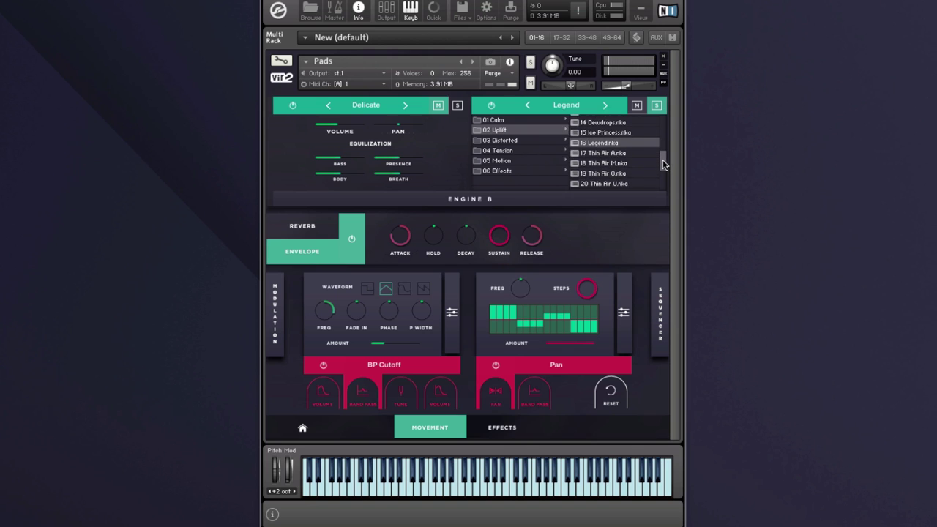
# Audition Always, Fireflies, Imperial and Moonlight from the 02 Uplift folder in Engine B
pyautogui.scroll(-3, 662, 162)
pyautogui.click(604, 171)
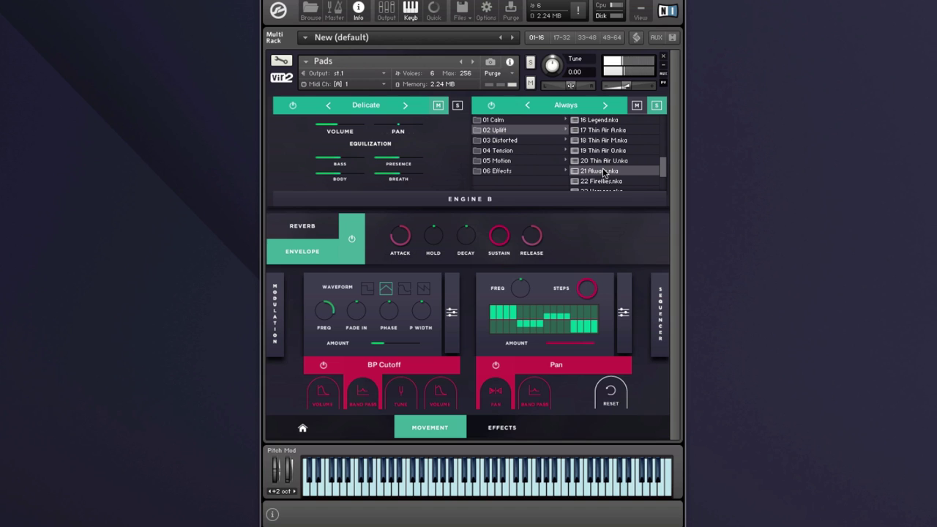
pyautogui.click(599, 182)
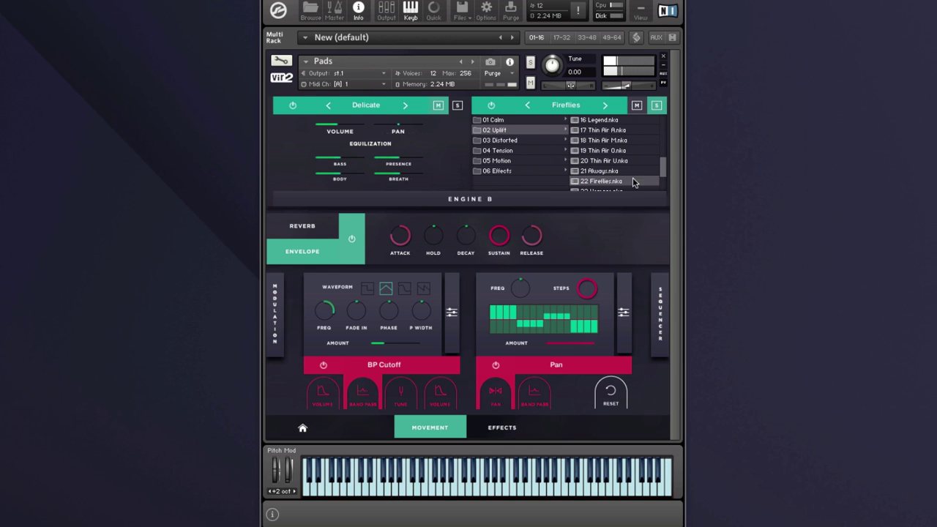
pyautogui.moveTo(664, 173); pyautogui.dragTo(663, 184)
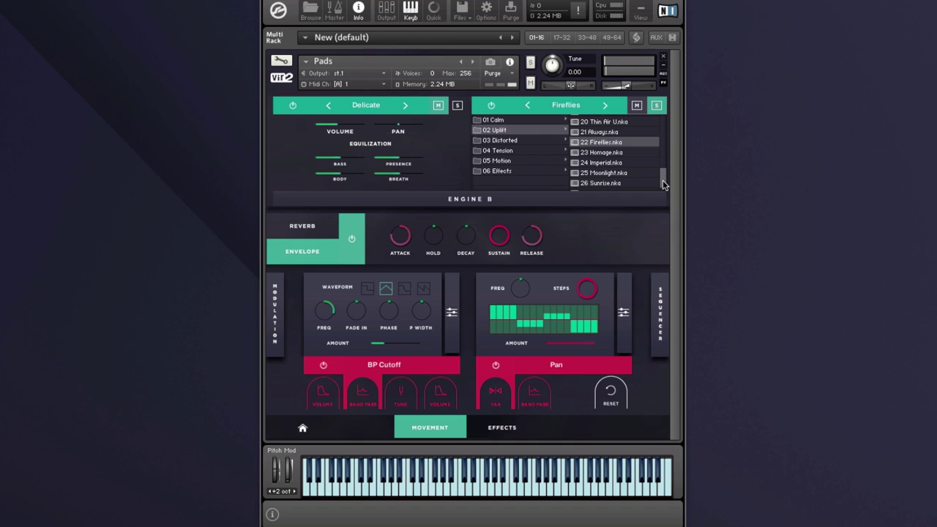
pyautogui.click(599, 163)
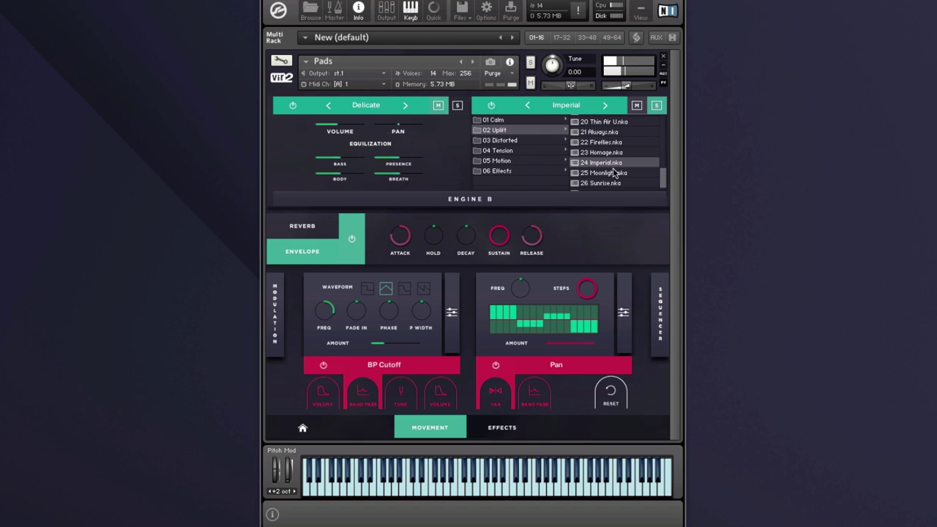
pyautogui.click(604, 173)
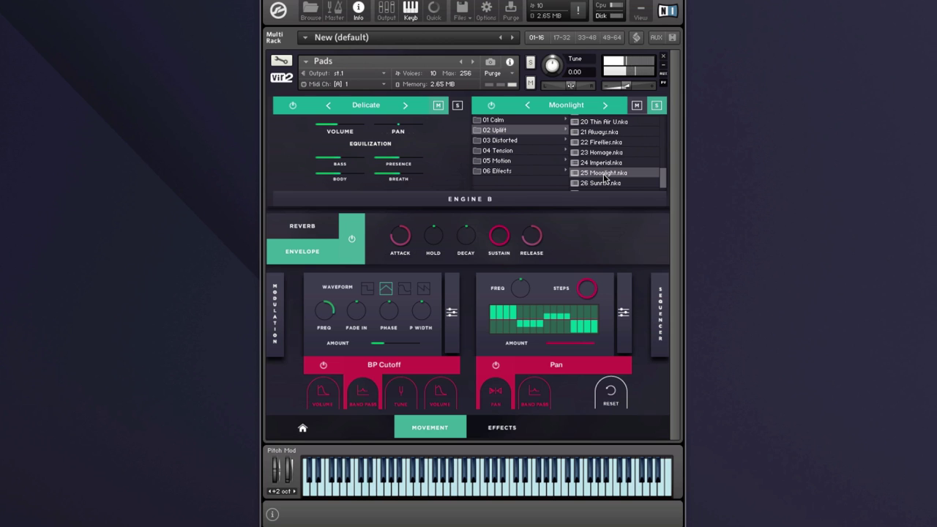
# Audition Arcane, Artifact, Blasted and Disaster from the 03 Distorted folder in Engine B
pyautogui.click(509, 142)
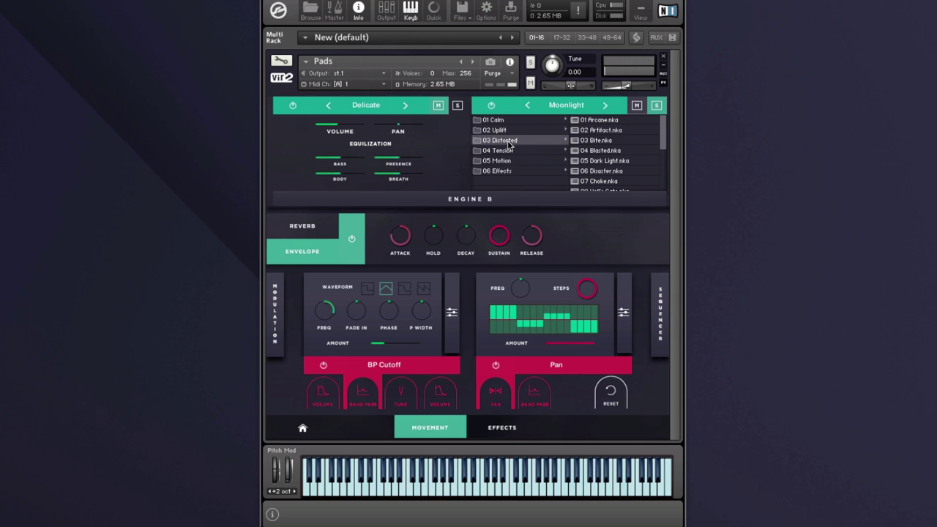
pyautogui.click(593, 121)
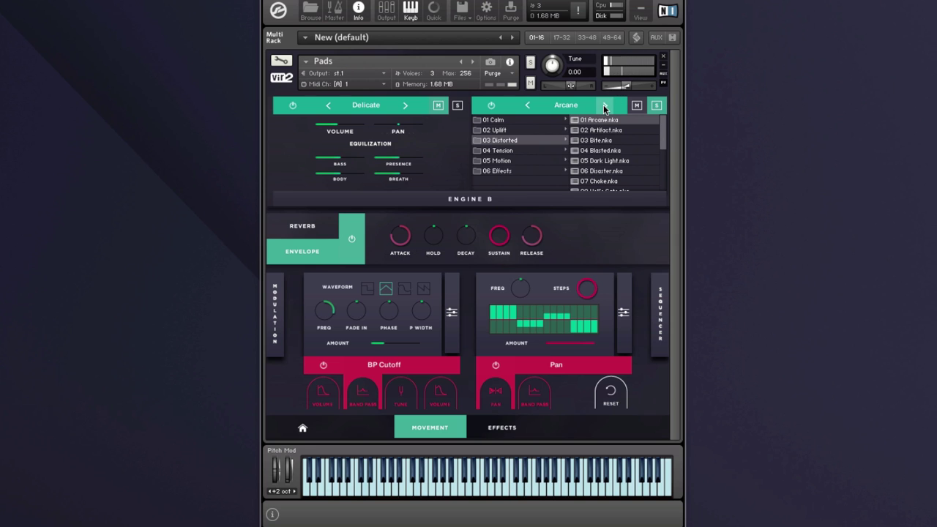
pyautogui.click(604, 106)
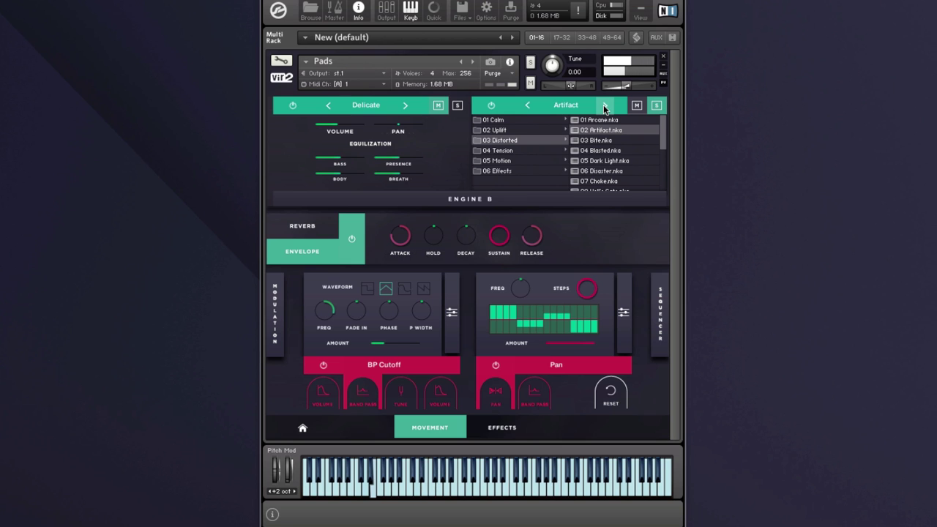
pyautogui.click(603, 151)
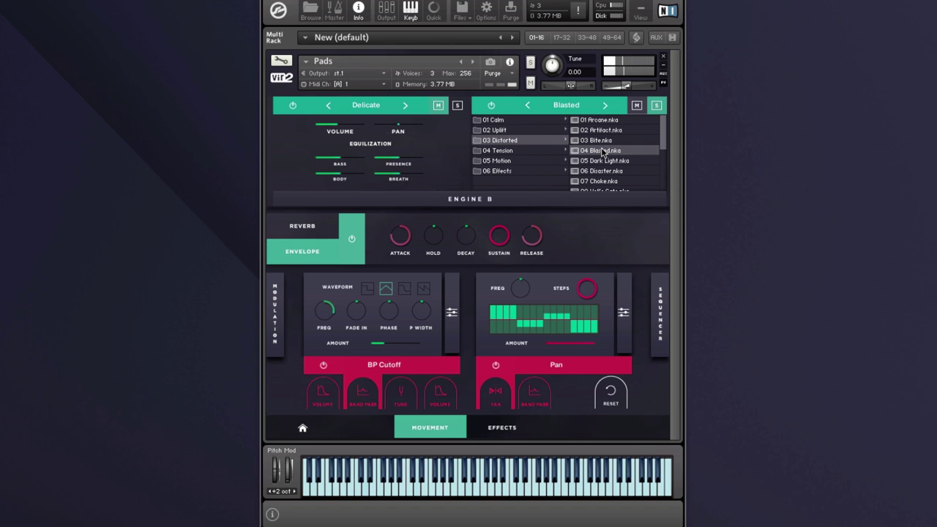
pyautogui.click(602, 171)
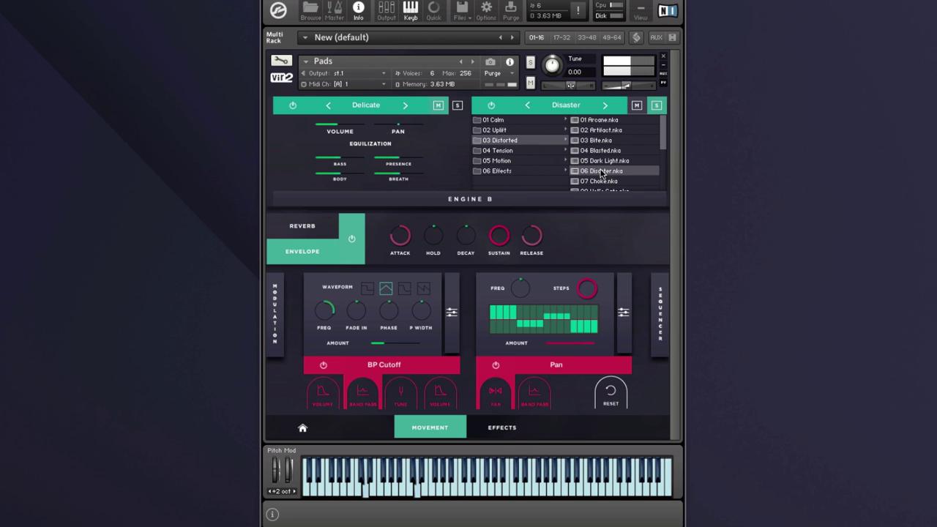
# Audition the Distorted sounds Hell's Gate, Skyline, Fatso and Vocal Reaper in Engine B
pyautogui.scroll(-3, 665, 145)
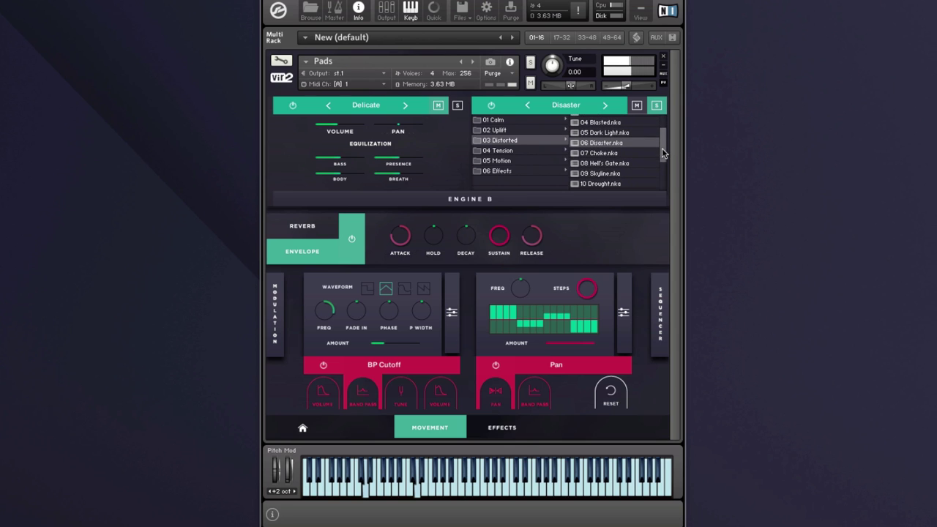
pyautogui.click(604, 162)
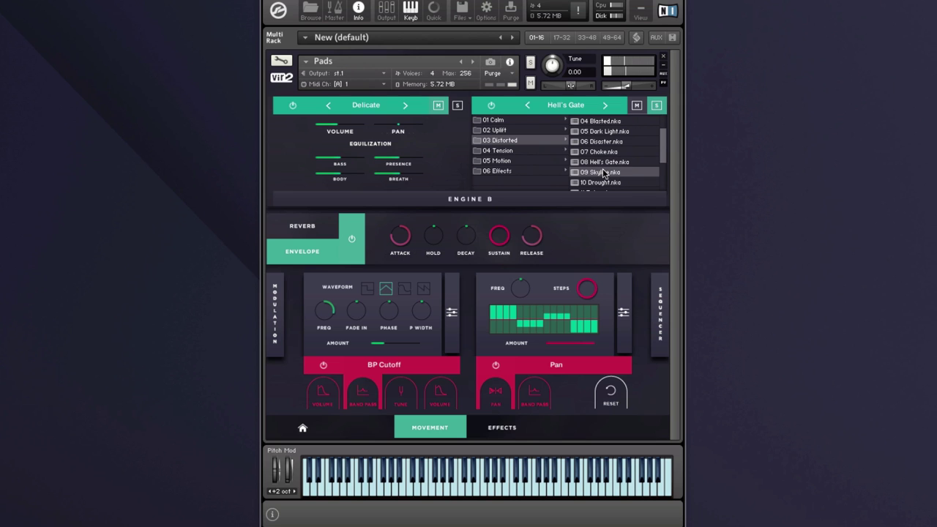
pyautogui.click(603, 172)
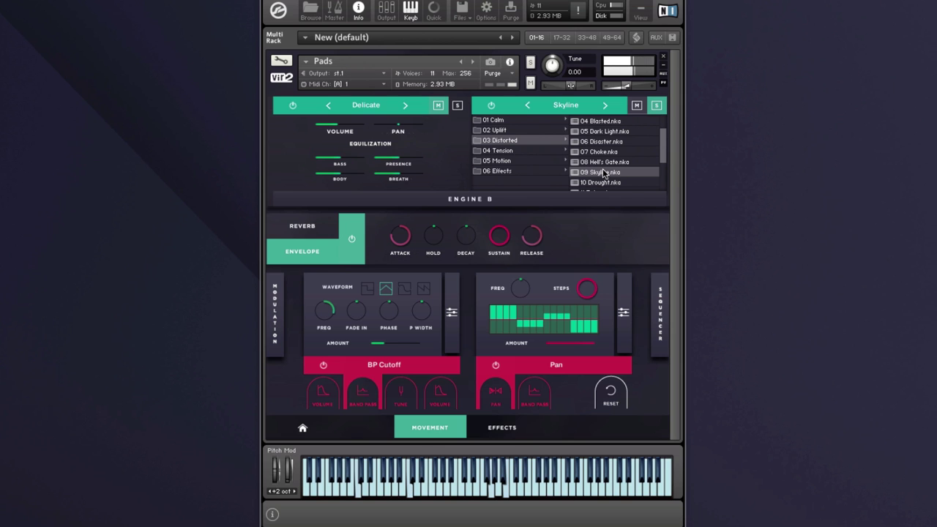
pyautogui.scroll(-2, 606, 171)
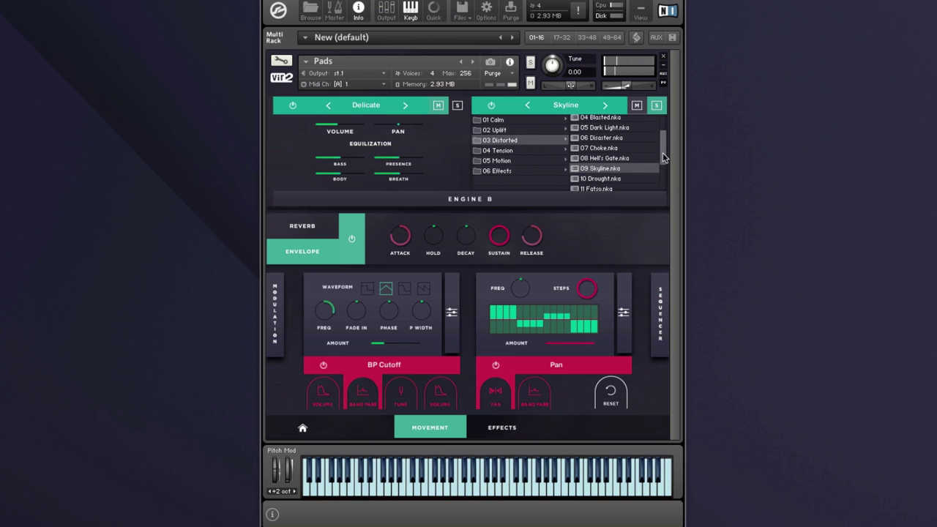
pyautogui.doubleClick(596, 169)
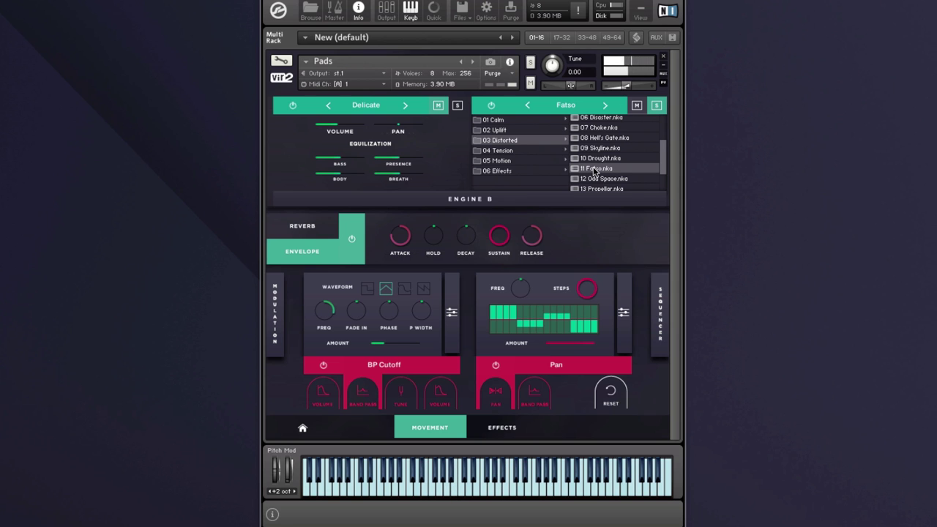
pyautogui.moveTo(662, 159); pyautogui.dragTo(658, 175)
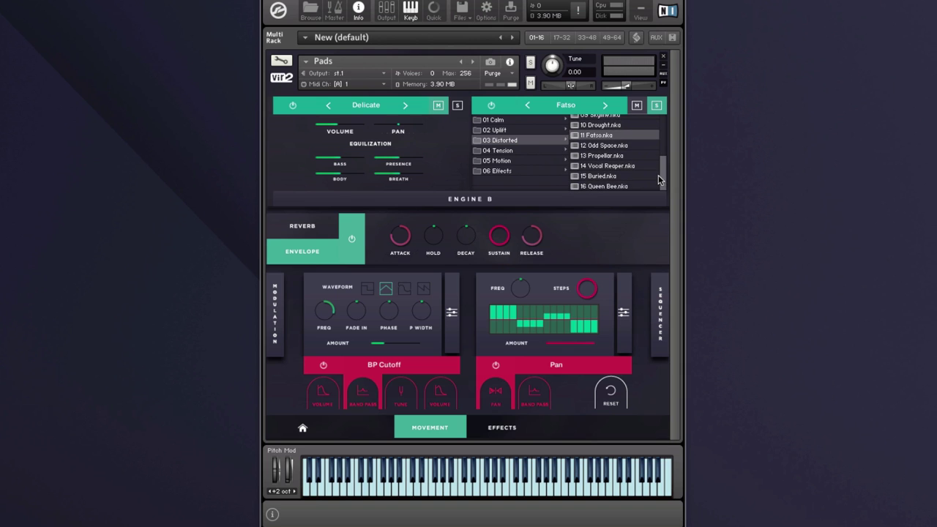
pyautogui.click(601, 168)
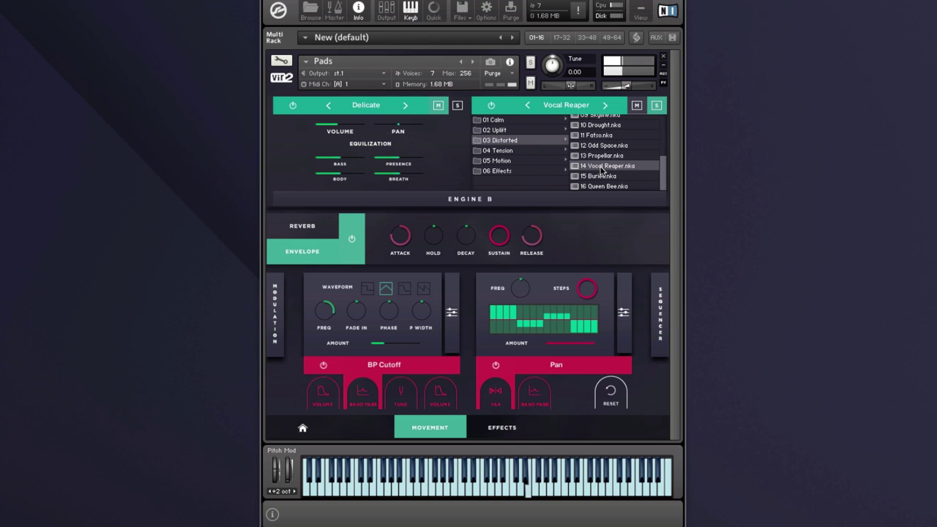
# Audition Borderland, Coffin and Dark Choir from the 04 Tension folder in Engine B
pyautogui.click(528, 150)
pyautogui.click(606, 131)
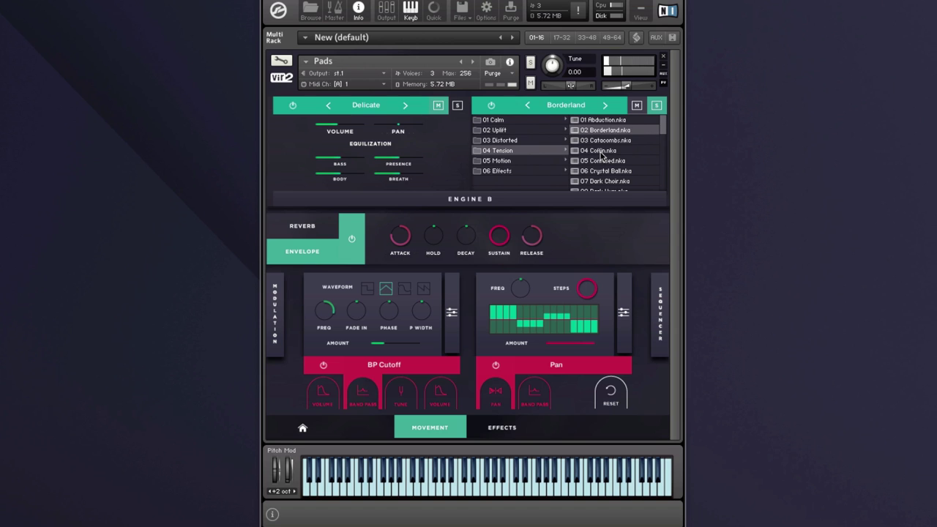
pyautogui.click(602, 153)
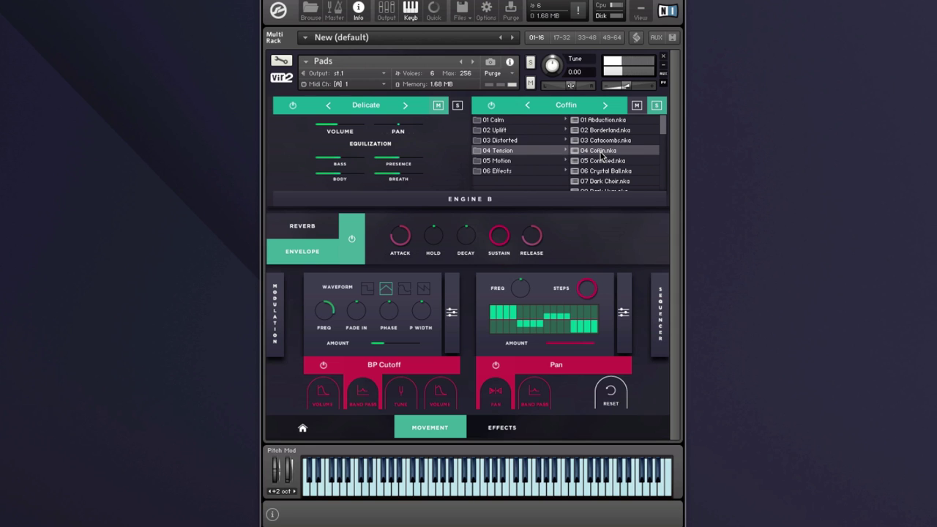
pyautogui.click(599, 182)
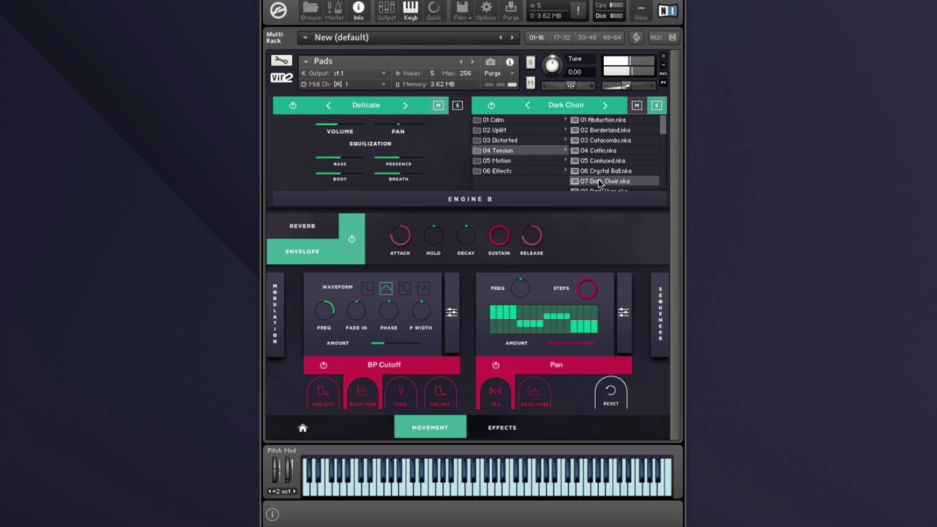
# Audition the Tension sounds Death Fog, Dissonant, Fluster and Hollows in Engine B
pyautogui.moveTo(662, 122); pyautogui.dragTo(663, 132)
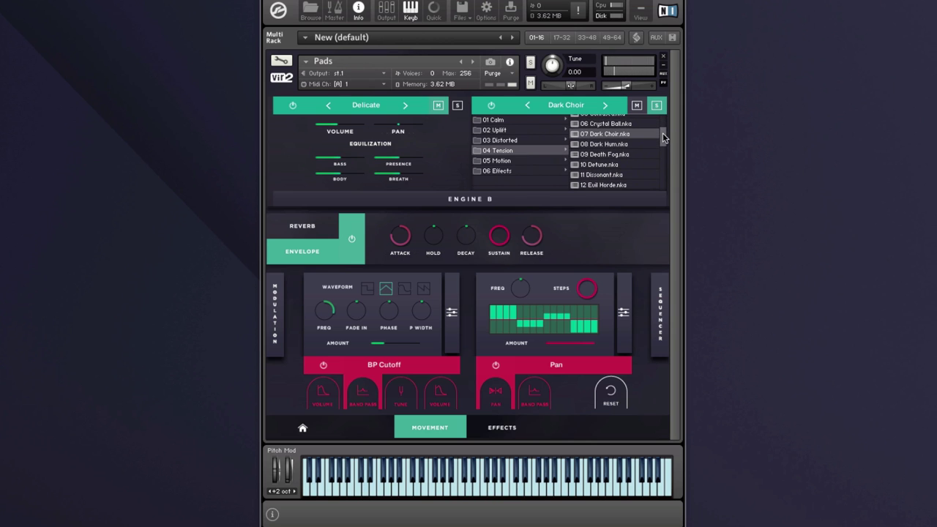
pyautogui.click(617, 155)
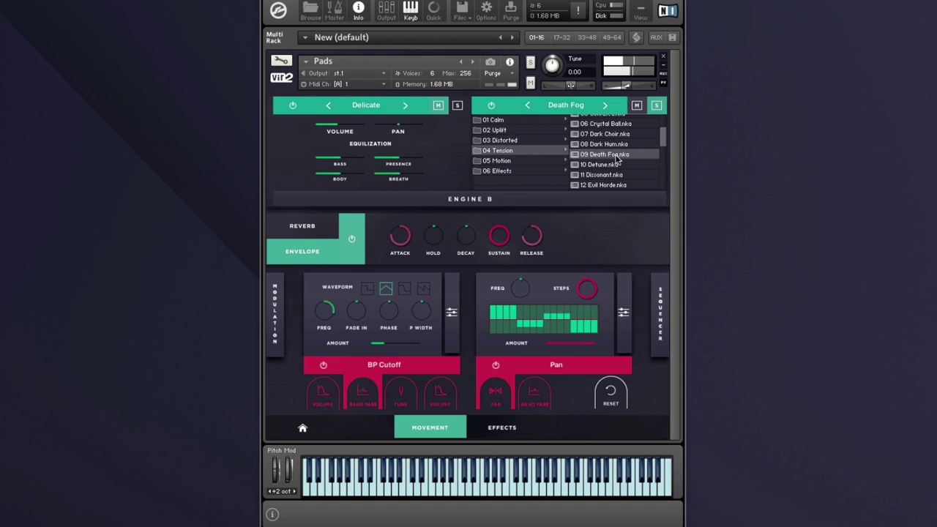
pyautogui.click(605, 176)
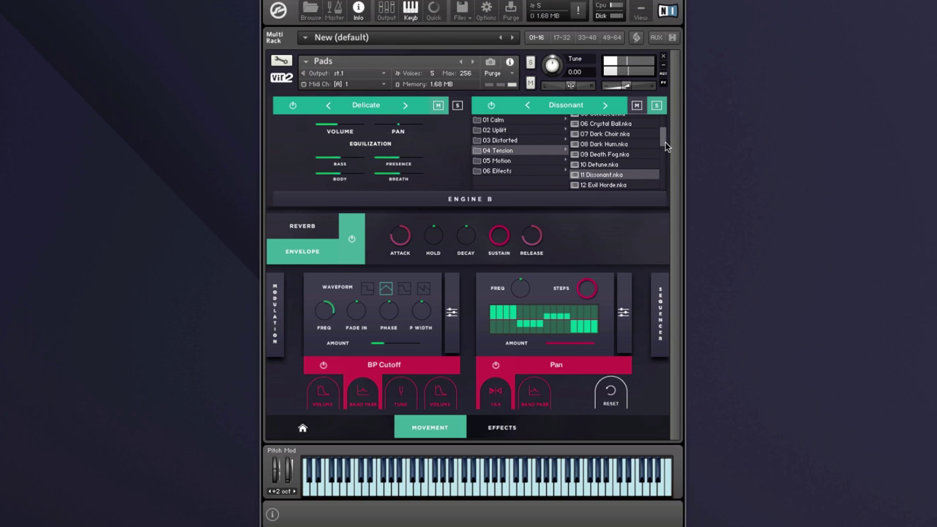
pyautogui.scroll(-1, 666, 150)
pyautogui.scroll(-3, 666, 149)
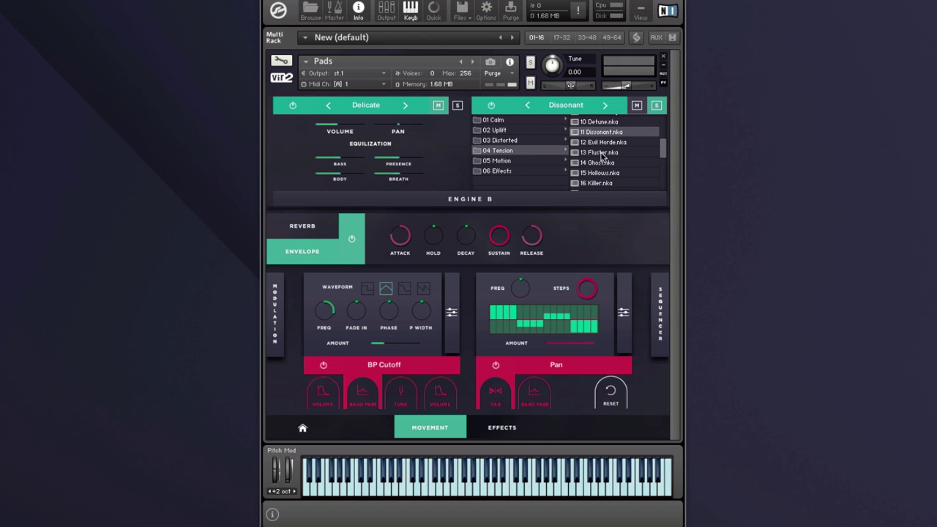
pyautogui.click(602, 154)
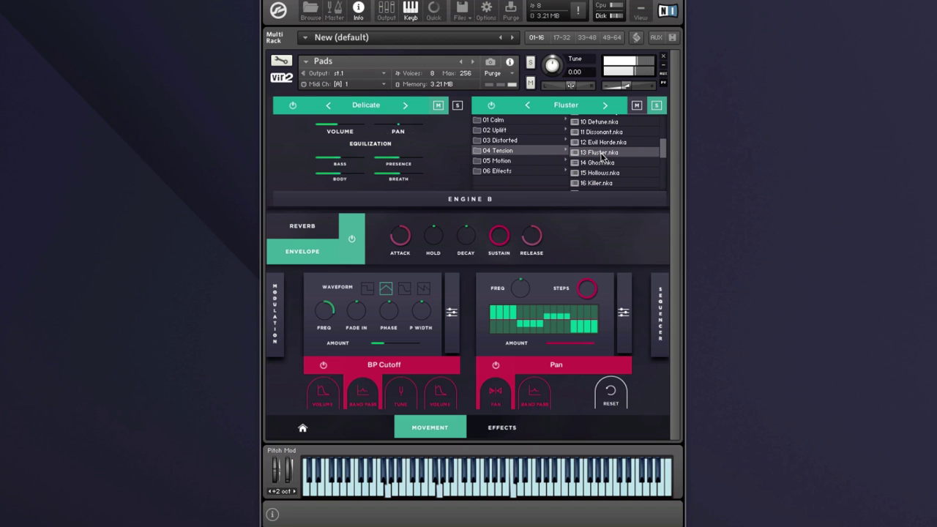
pyautogui.click(600, 173)
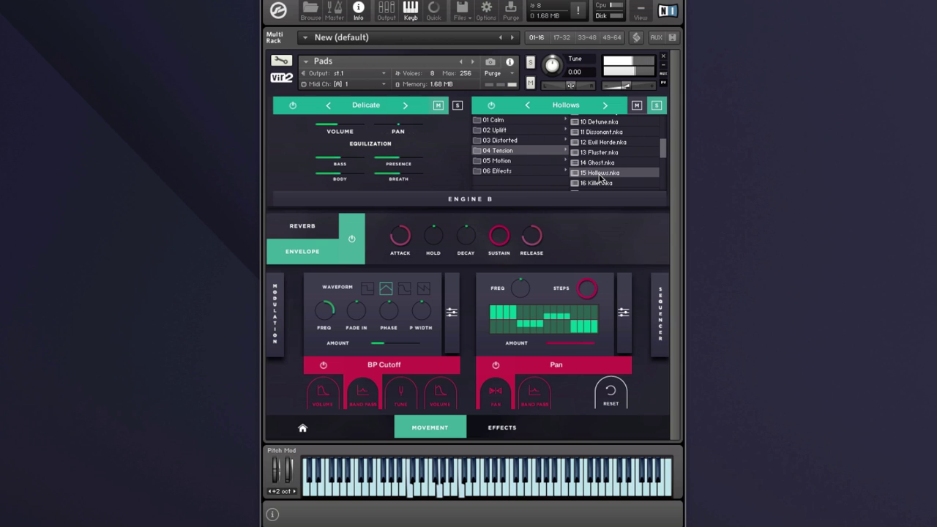
# Audition the Tension sounds Metalic, Panner, Storm and Tiger in Engine B
pyautogui.scroll(-3, 664, 160)
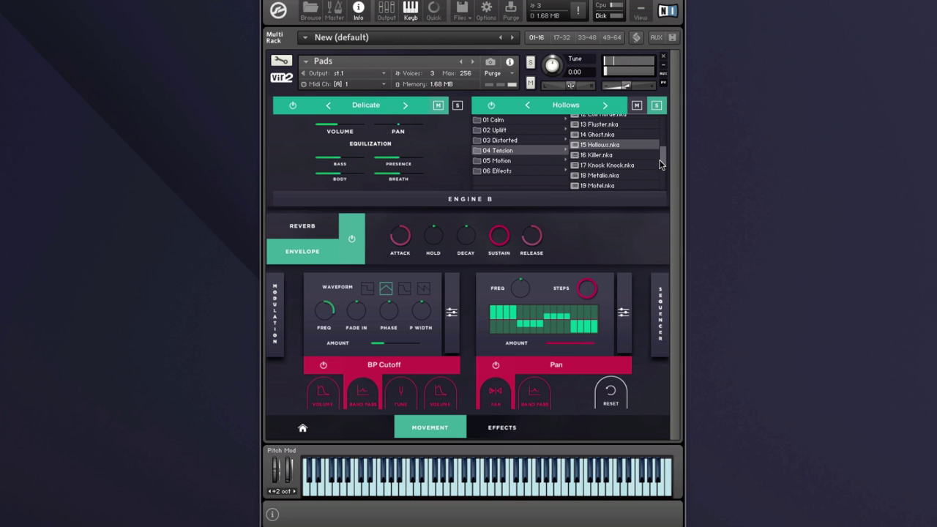
pyautogui.click(602, 174)
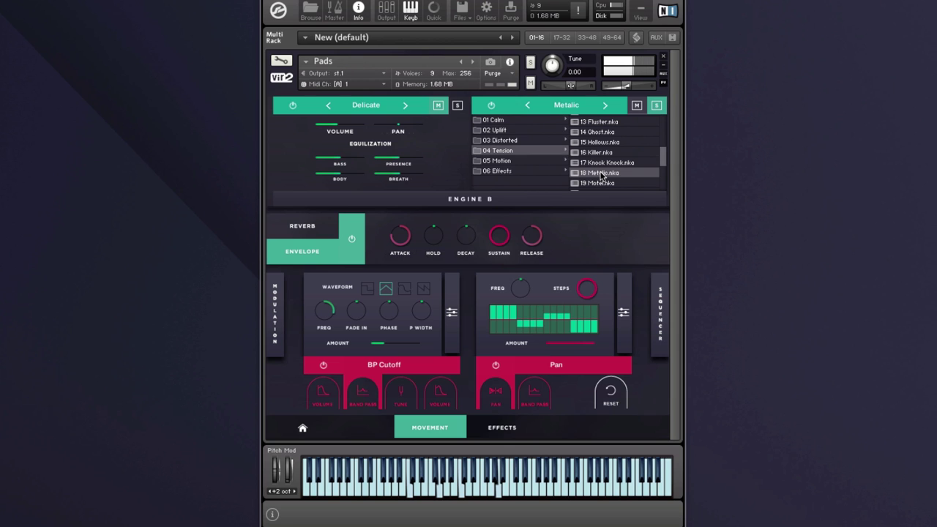
pyautogui.moveTo(667, 163); pyautogui.dragTo(665, 177)
pyautogui.click(606, 168)
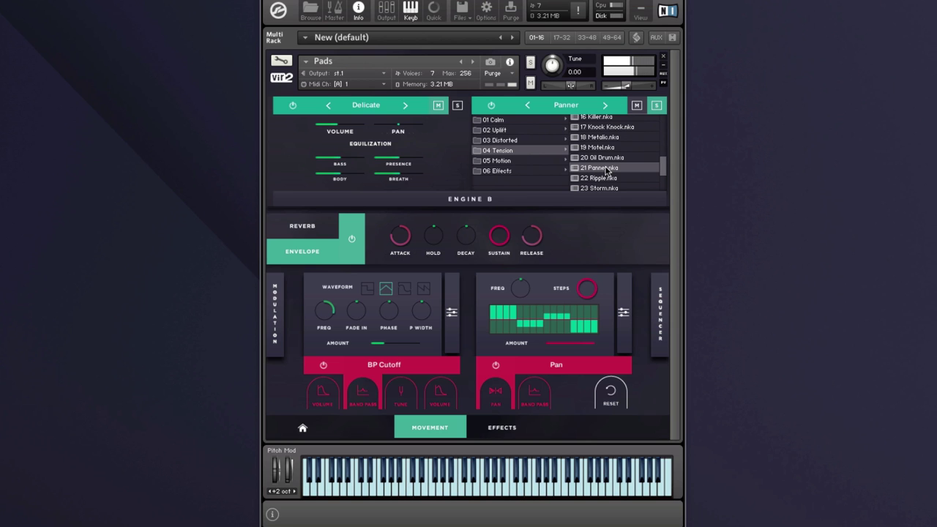
pyautogui.scroll(-2, 663, 169)
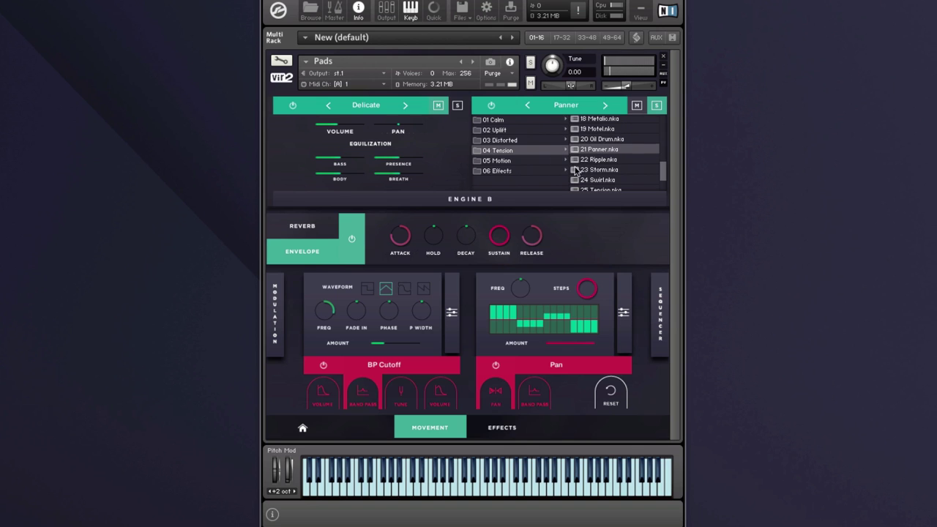
pyautogui.click(593, 170)
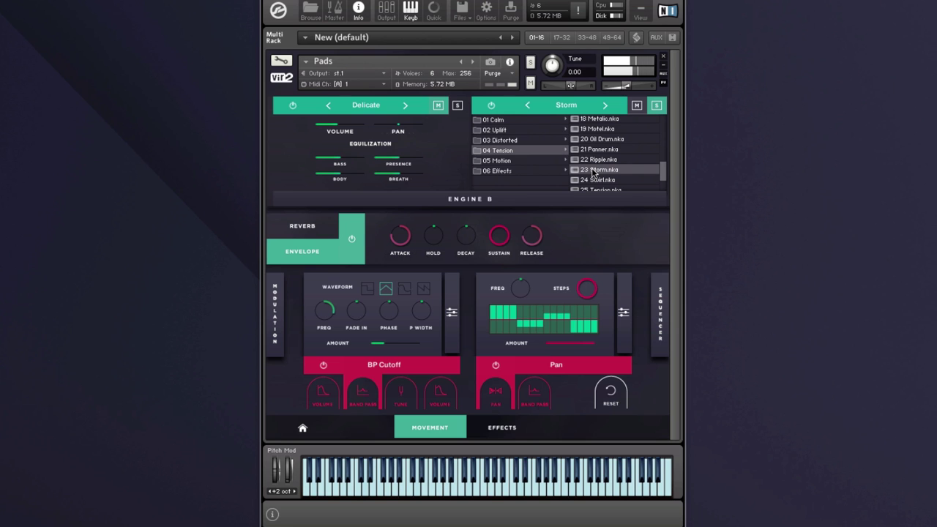
pyautogui.moveTo(667, 170); pyautogui.dragTo(661, 178)
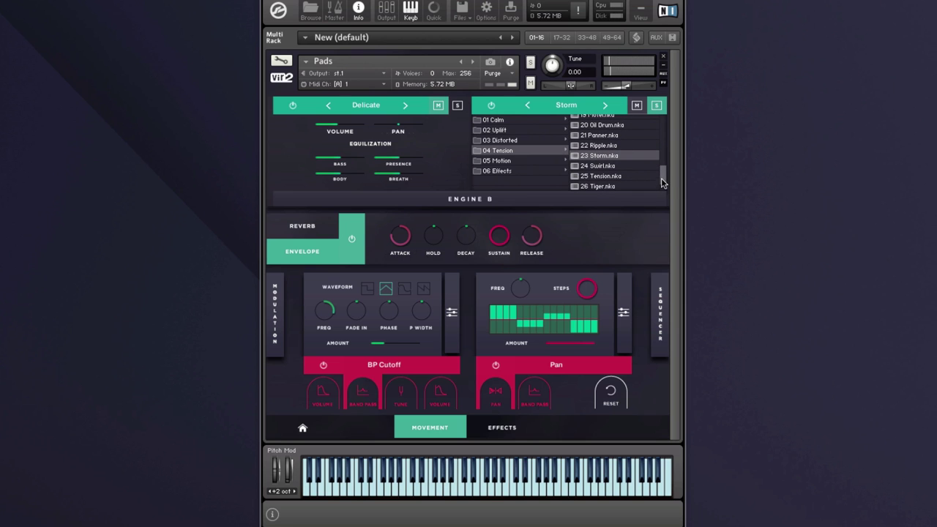
pyautogui.click(600, 188)
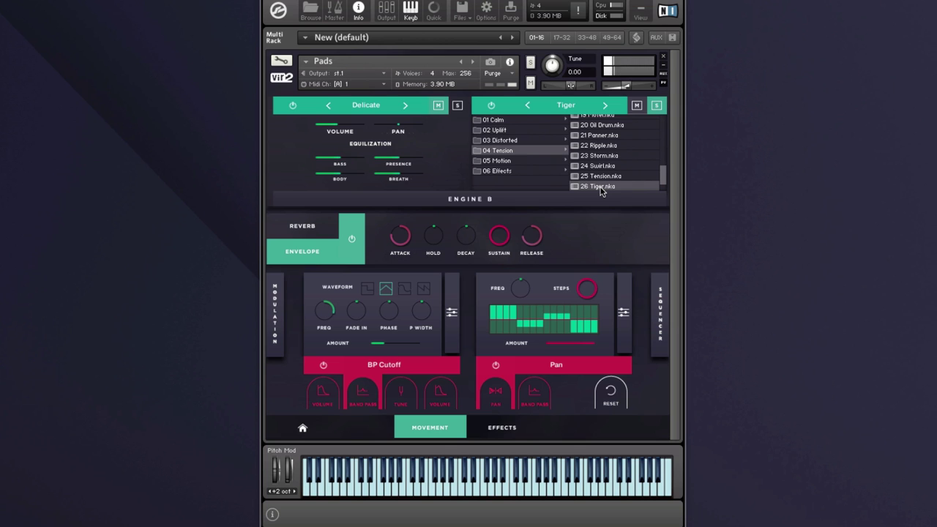
# Load A Movement from the 05 Motion folder into Engine B
pyautogui.click(522, 161)
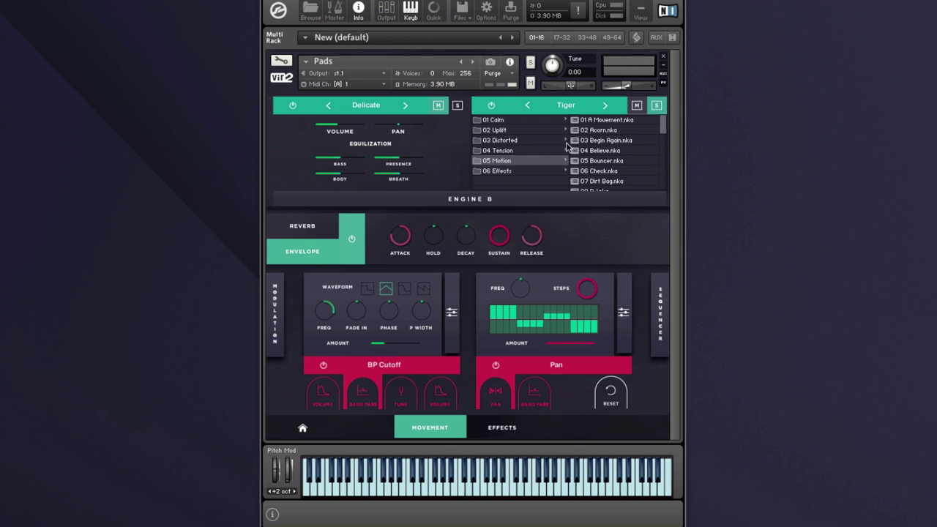
pyautogui.click(604, 121)
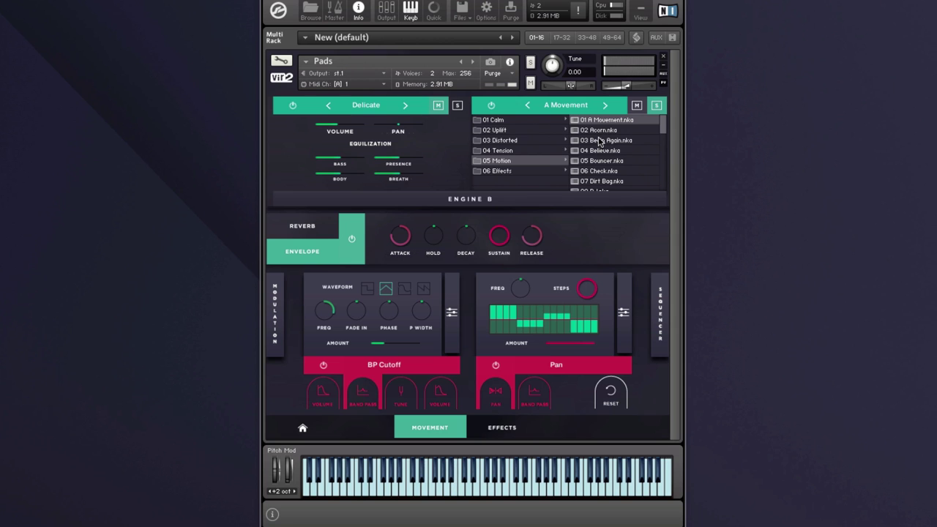
# Audition Begin Again, Bouncer, DJ and Factory from the 05 Motion folder in Engine B
pyautogui.click(598, 140)
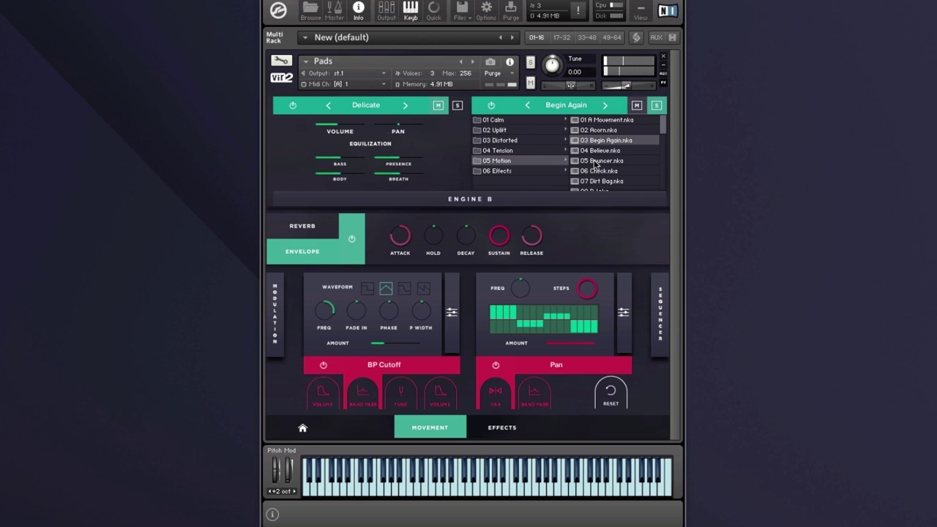
pyautogui.click(596, 162)
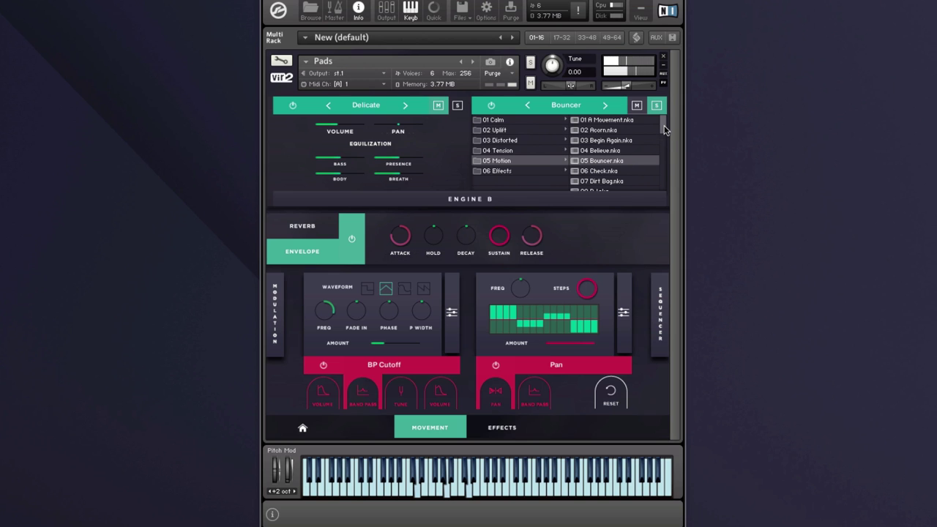
pyautogui.scroll(-3, 659, 139)
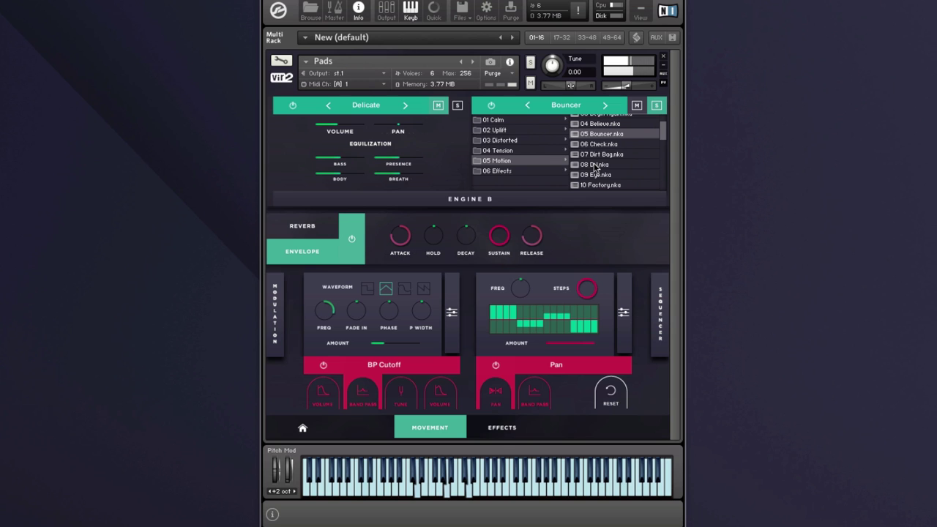
pyautogui.click(595, 165)
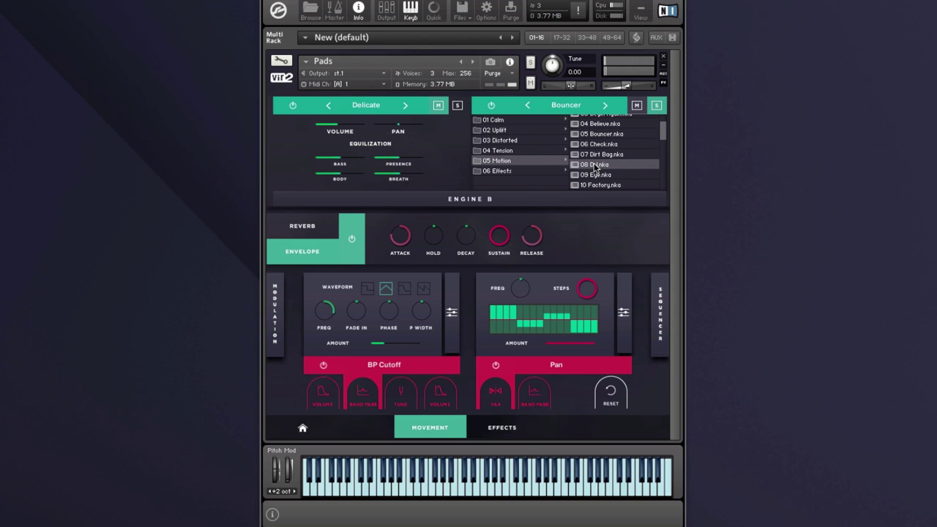
pyautogui.click(600, 185)
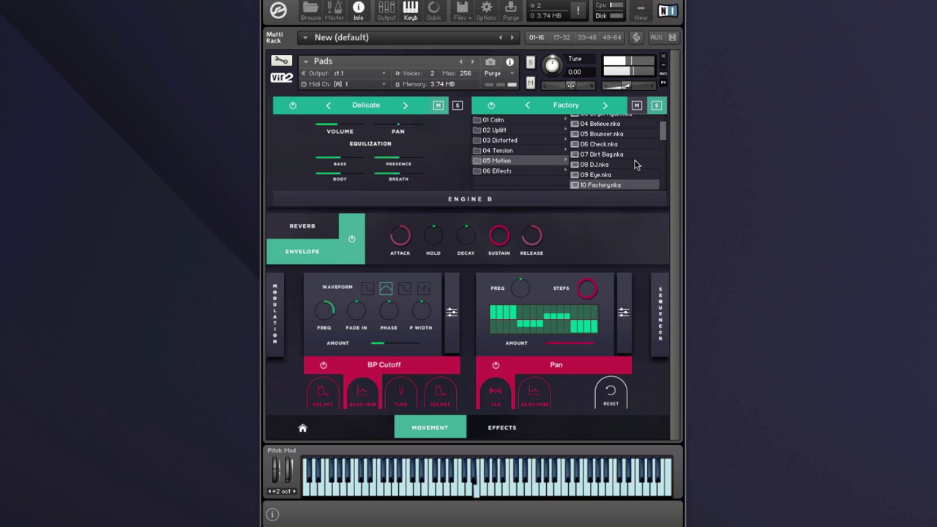
# Audition the Motion sounds Guttural, Pan Wack and Robotix in Engine B
pyautogui.moveTo(665, 139); pyautogui.dragTo(663, 147)
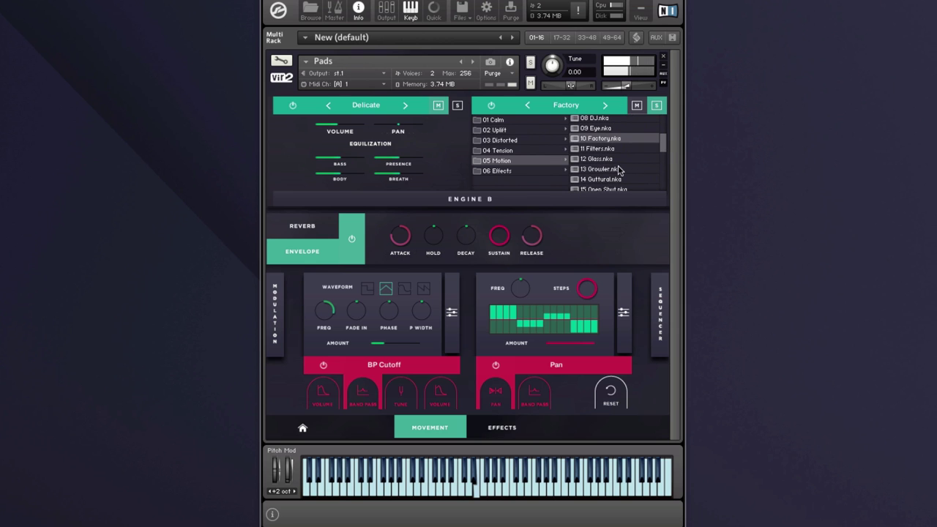
pyautogui.click(599, 179)
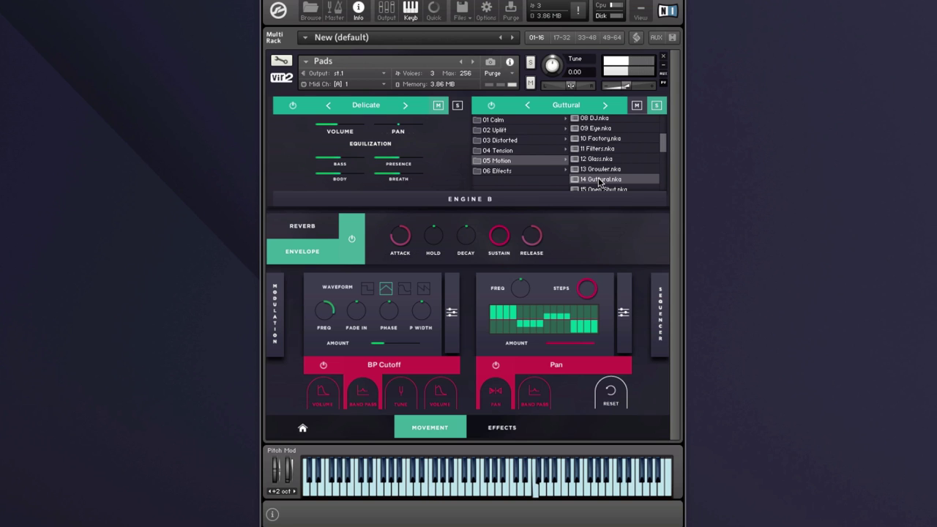
pyautogui.moveTo(662, 144); pyautogui.dragTo(662, 153)
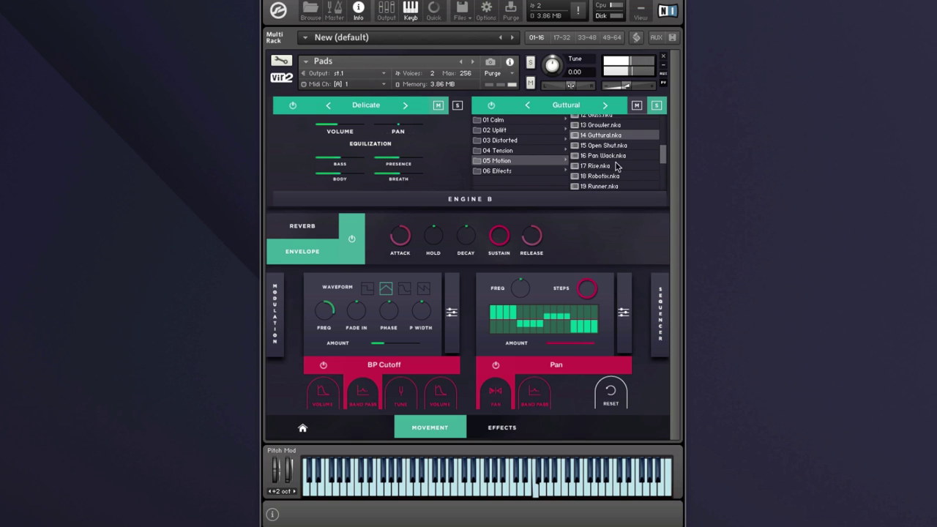
pyautogui.click(605, 158)
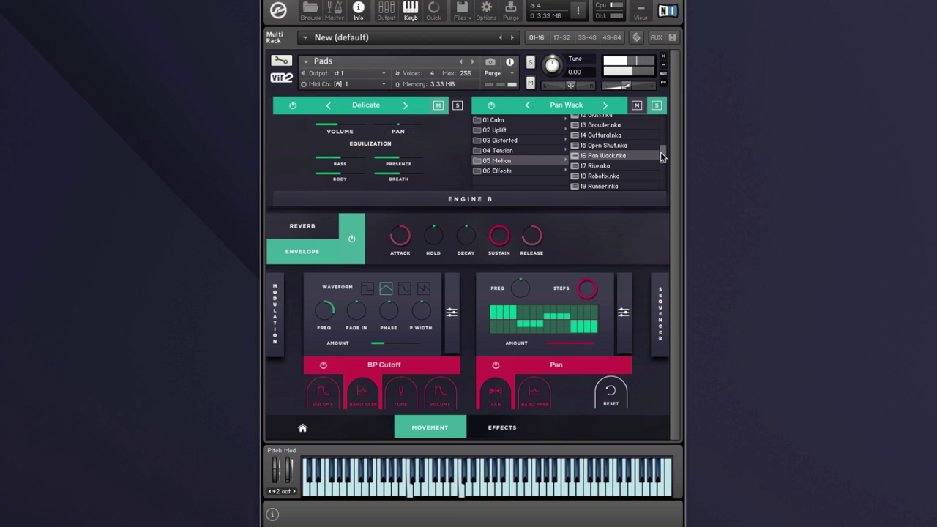
pyautogui.moveTo(660, 151); pyautogui.dragTo(660, 156)
pyautogui.click(603, 158)
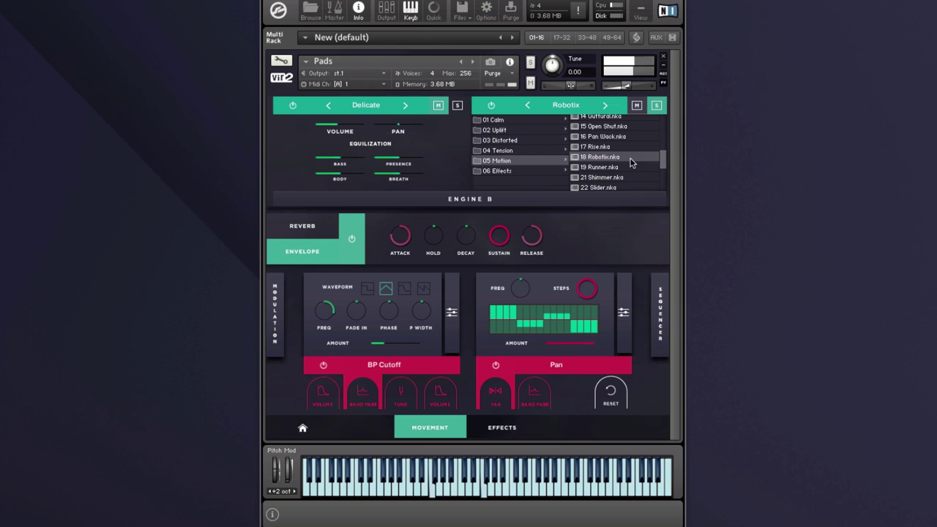
# Audition the Motion sounds Slider, Tin and Wish in Engine B
pyautogui.moveTo(661, 156); pyautogui.dragTo(661, 162)
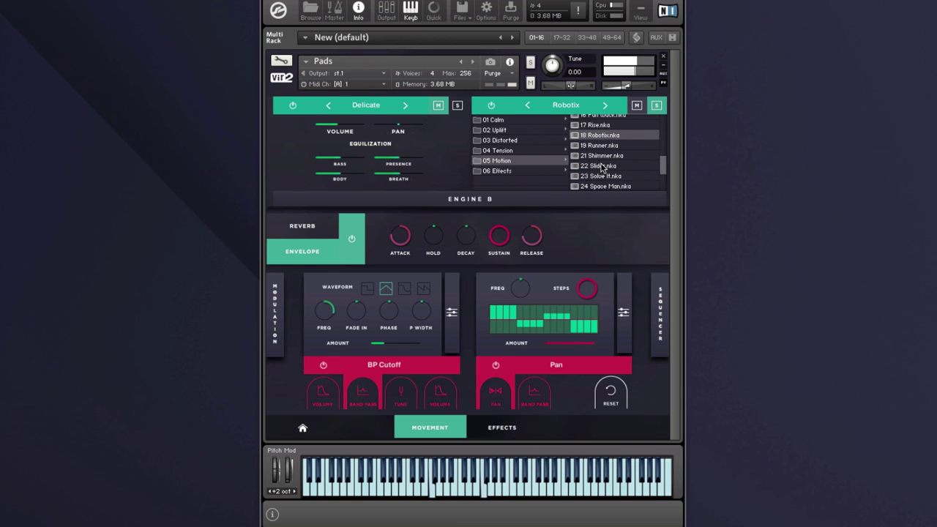
pyautogui.click(601, 166)
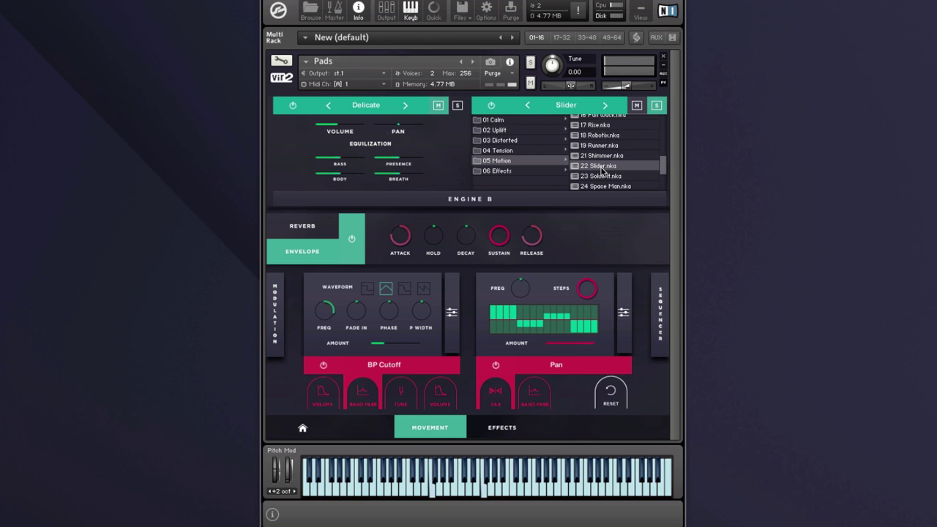
pyautogui.scroll(-1, 660, 167)
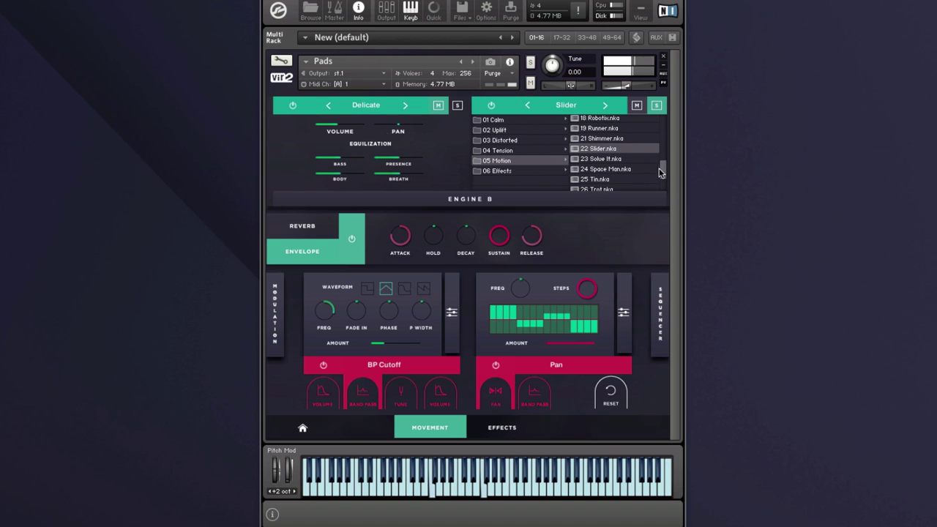
pyautogui.click(597, 180)
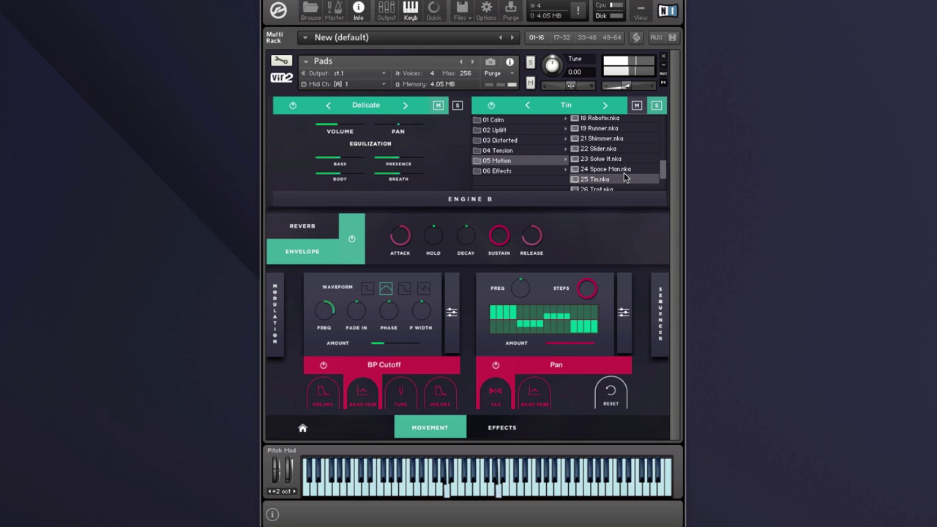
pyautogui.moveTo(666, 171); pyautogui.dragTo(666, 186)
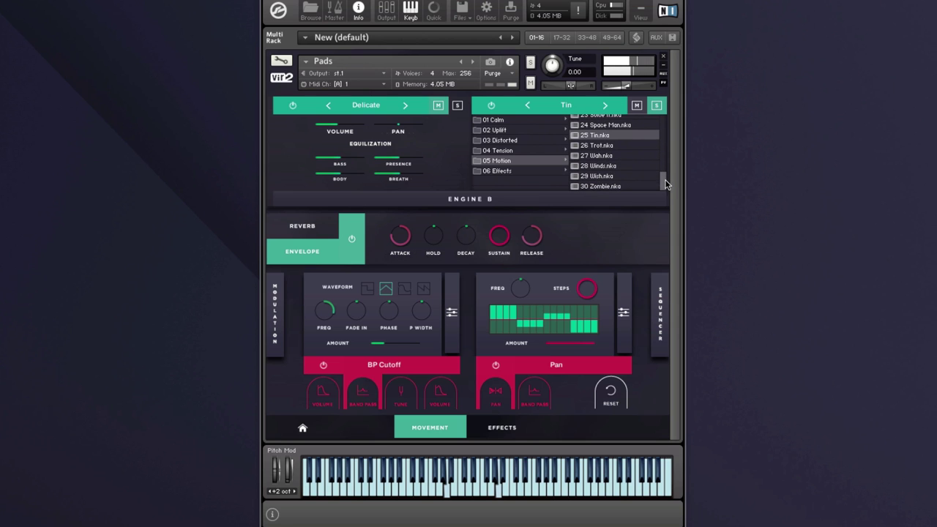
pyautogui.click(596, 178)
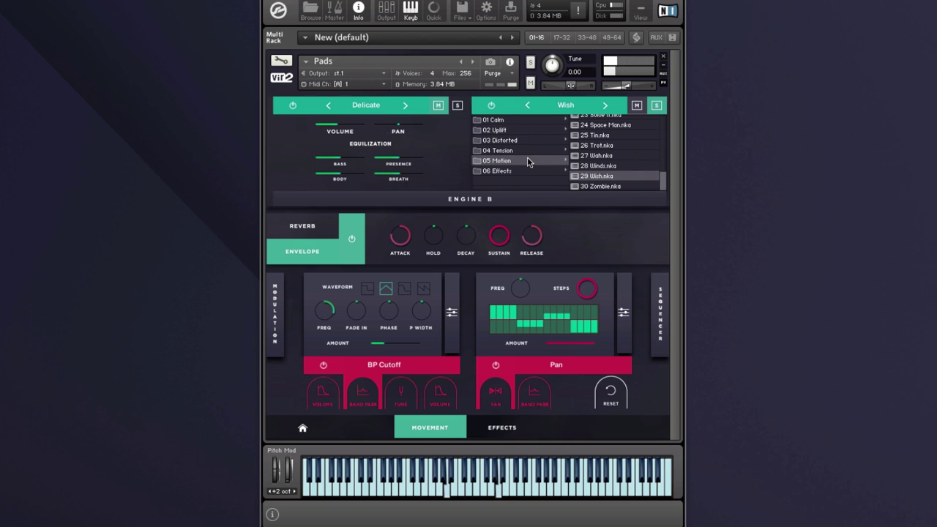
# Audition Bipolar, Crush, Morse Code and Rain Stick from the 06 Effects folder in Engine B
pyautogui.click(506, 174)
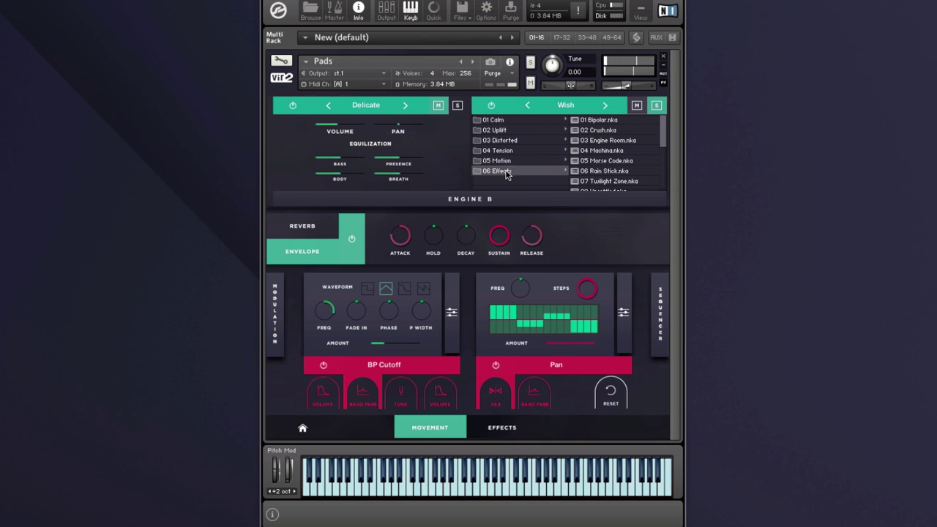
pyautogui.click(600, 122)
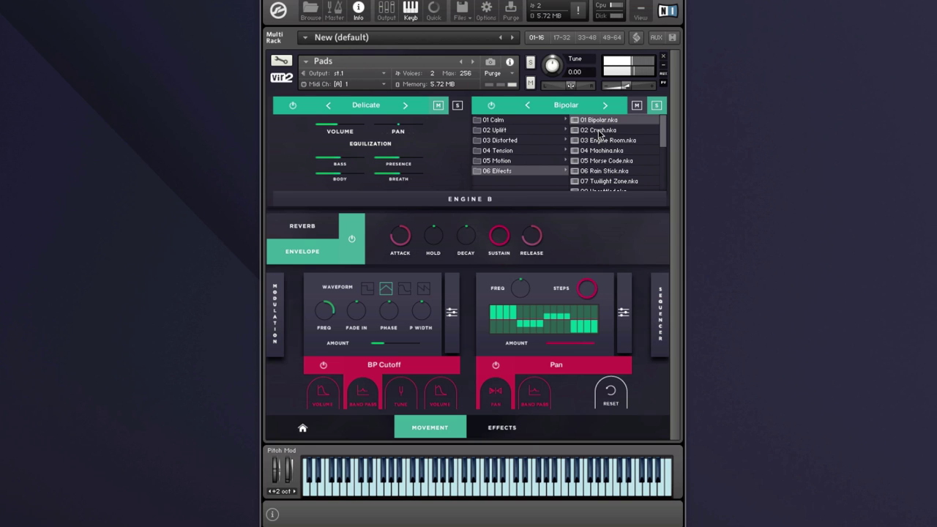
pyautogui.doubleClick(598, 132)
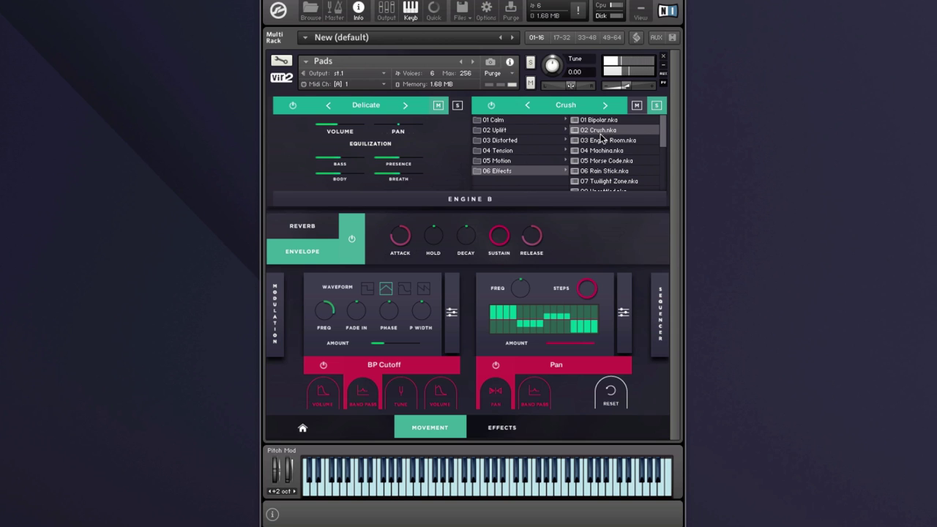
pyautogui.click(600, 161)
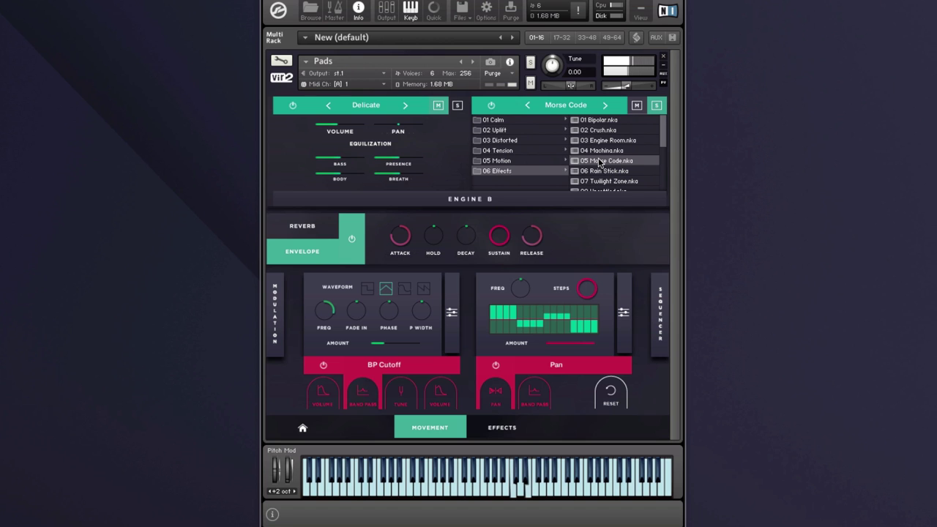
pyautogui.click(617, 174)
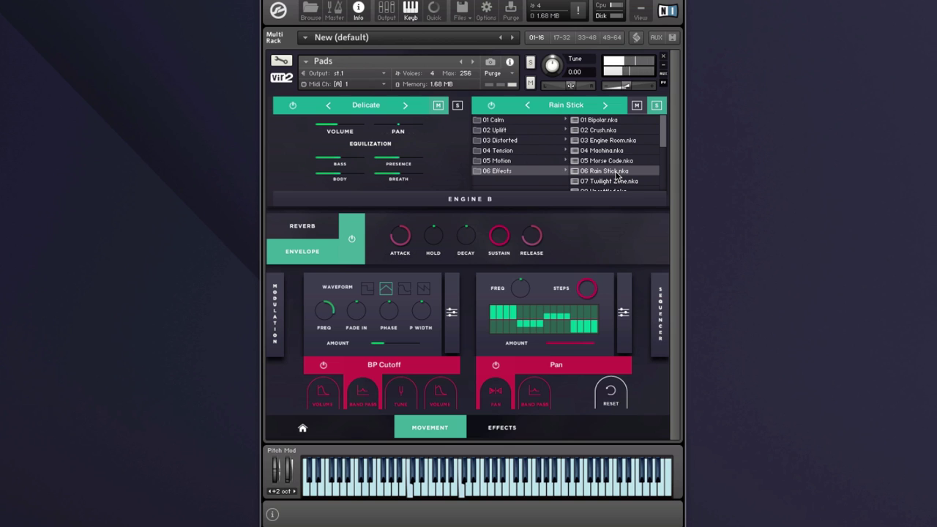
# Audition the Effects sounds Unsettled, Wizard and AI in Engine B
pyautogui.moveTo(661, 140); pyautogui.dragTo(658, 156)
pyautogui.click(609, 163)
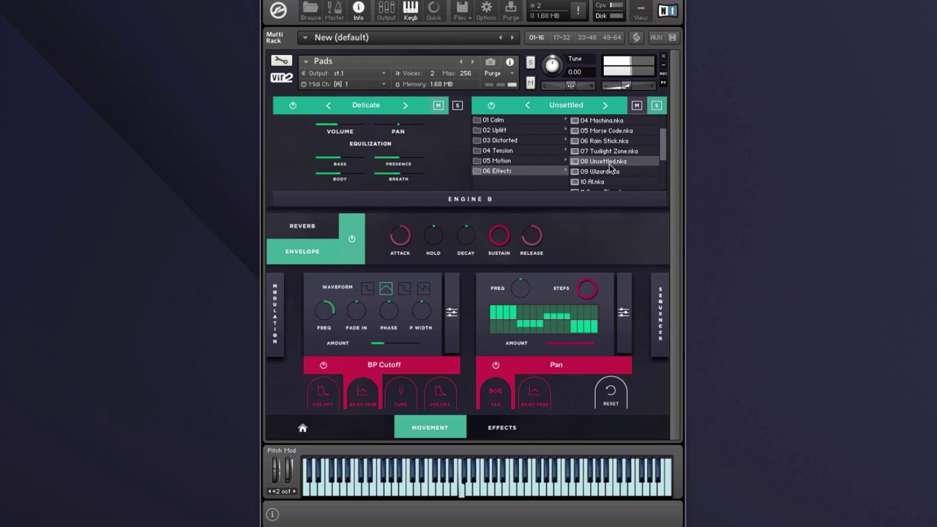
pyautogui.moveTo(664, 154); pyautogui.dragTo(663, 166)
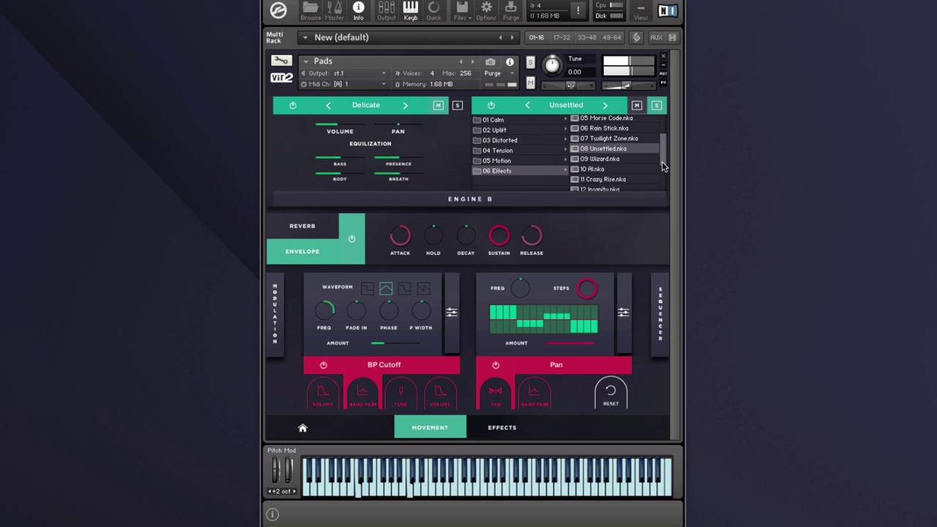
pyautogui.click(601, 159)
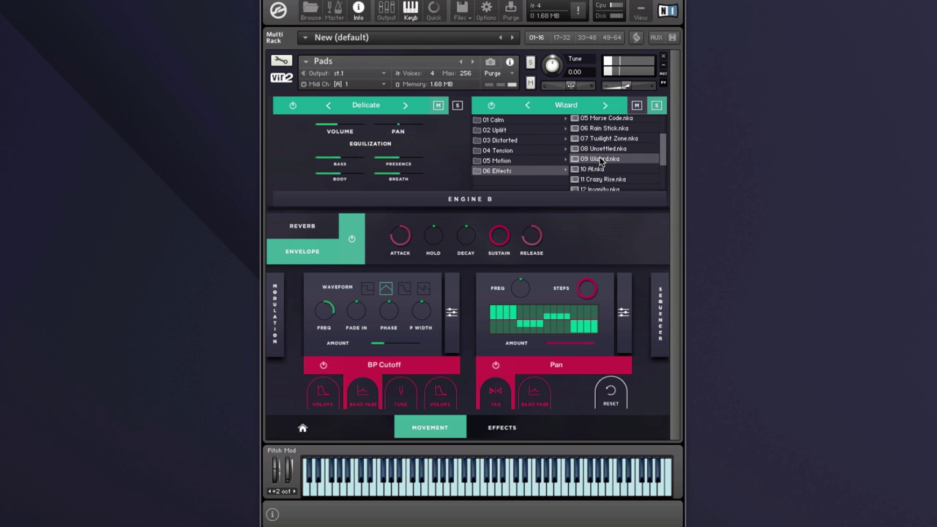
pyautogui.scroll(-1, 661, 151)
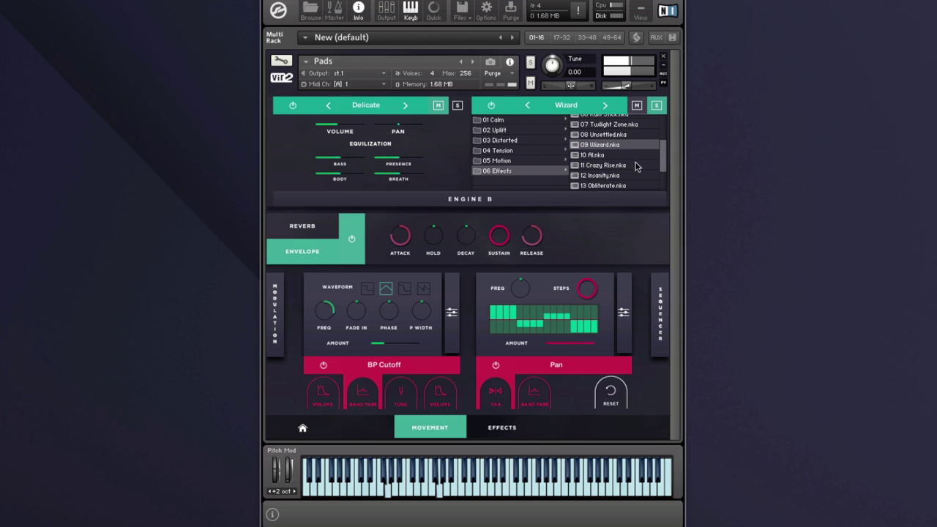
pyautogui.click(595, 156)
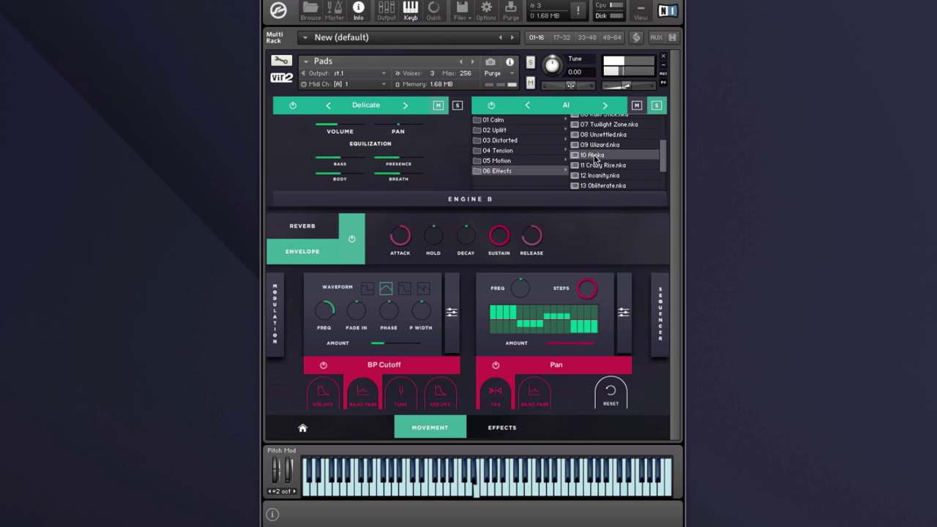
# Audition the Effects sounds Obliterate and Teraflop in Engine B
pyautogui.scroll(-2, 663, 155)
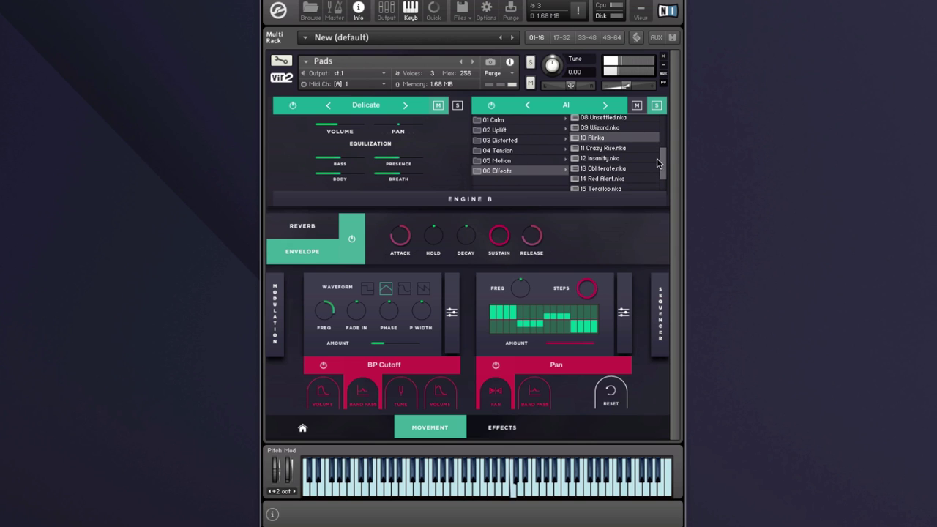
pyautogui.click(600, 169)
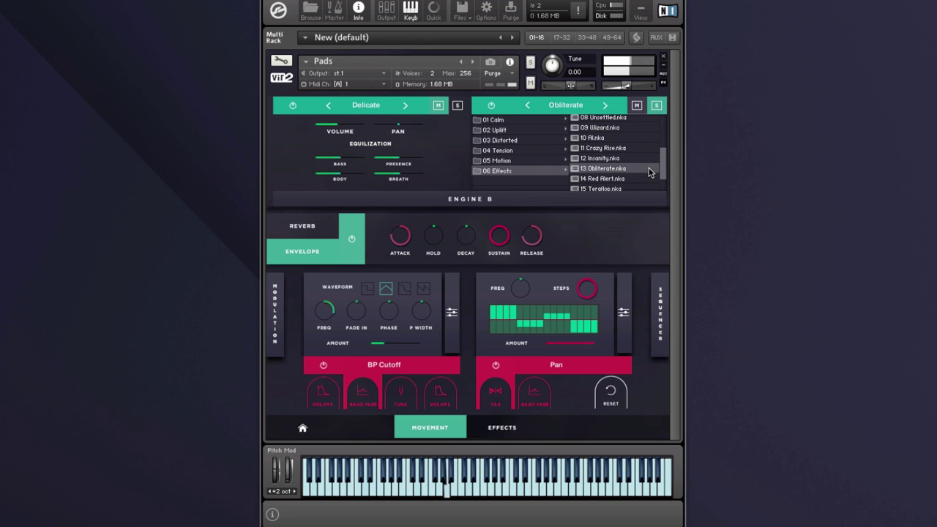
pyautogui.scroll(-2, 662, 174)
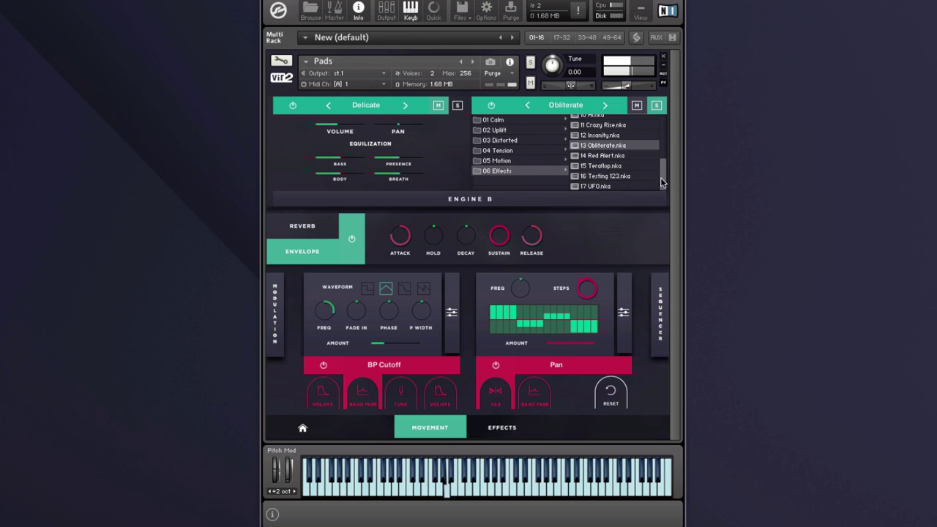
pyautogui.doubleClick(603, 166)
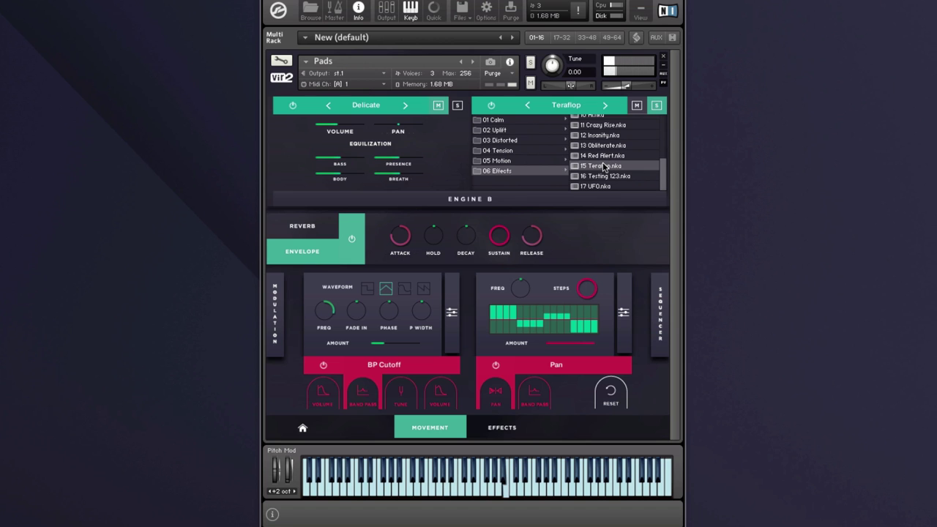